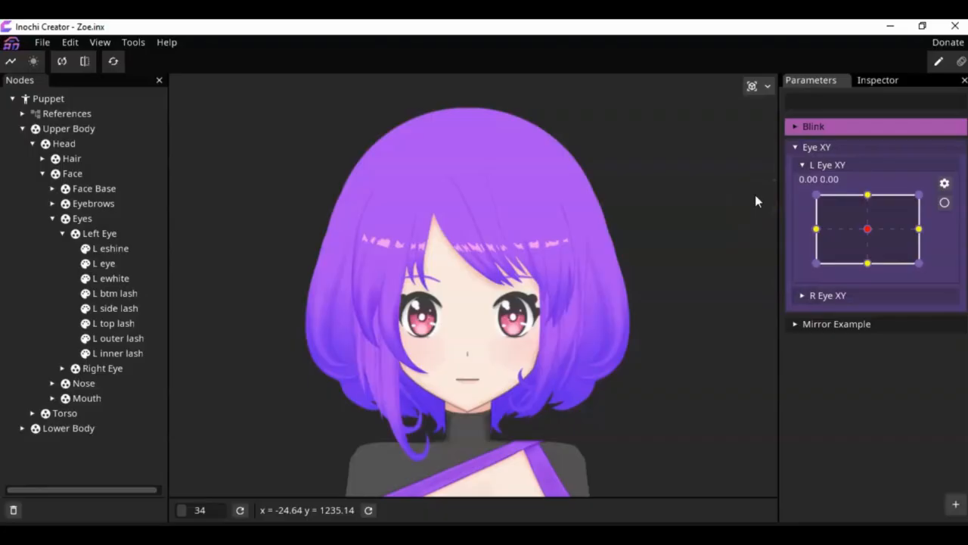
Add a Simple Physics node under the Left Eye node.
left_click(83, 100)
left_click(94, 234)
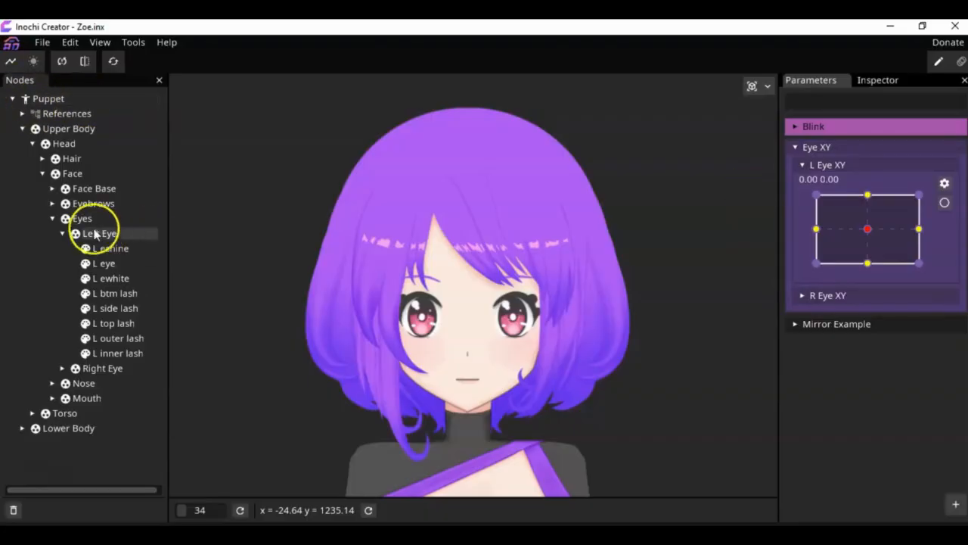
right_click(95, 236)
mouse_move(111, 244)
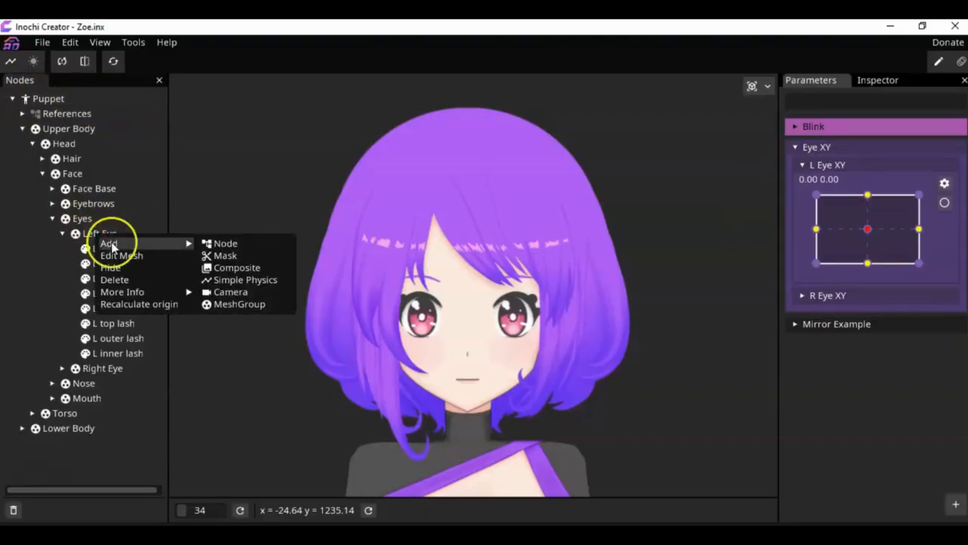
left_click(281, 282)
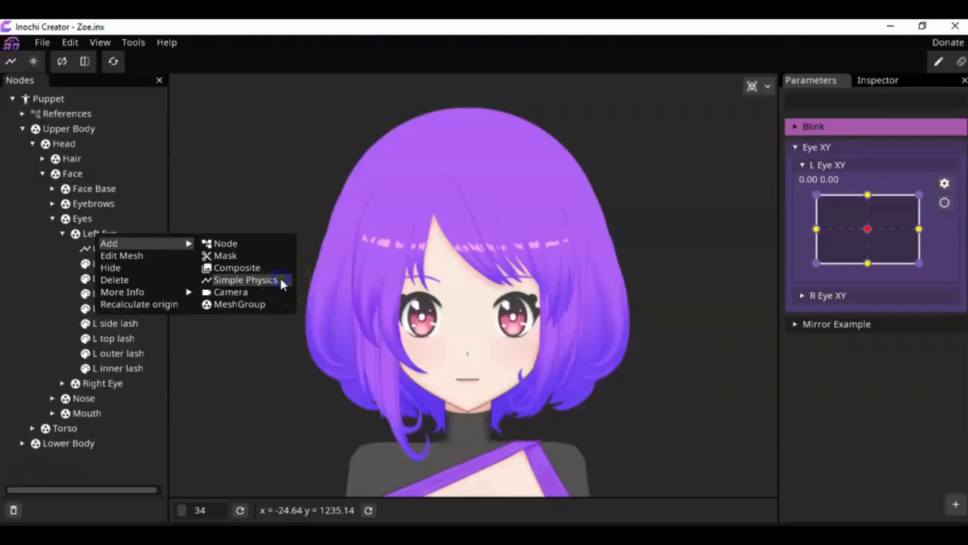
Rename the new physics node as "L Eye Physics".
left_click(163, 255)
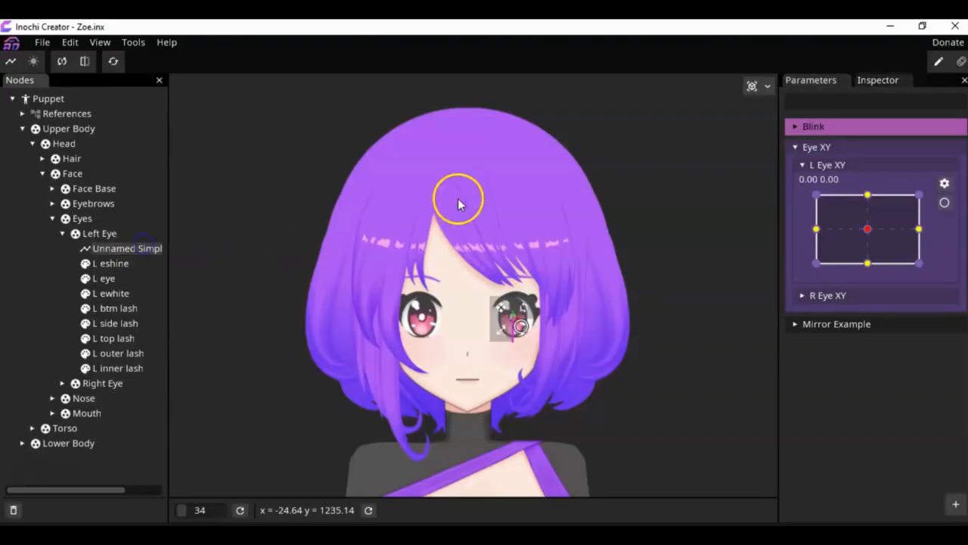
left_click(879, 82)
left_click(878, 104)
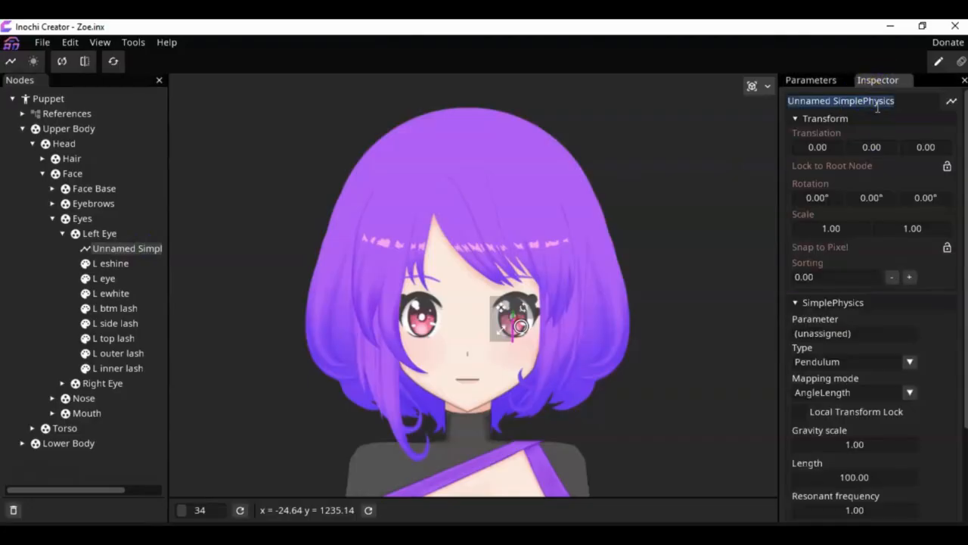
type("L")
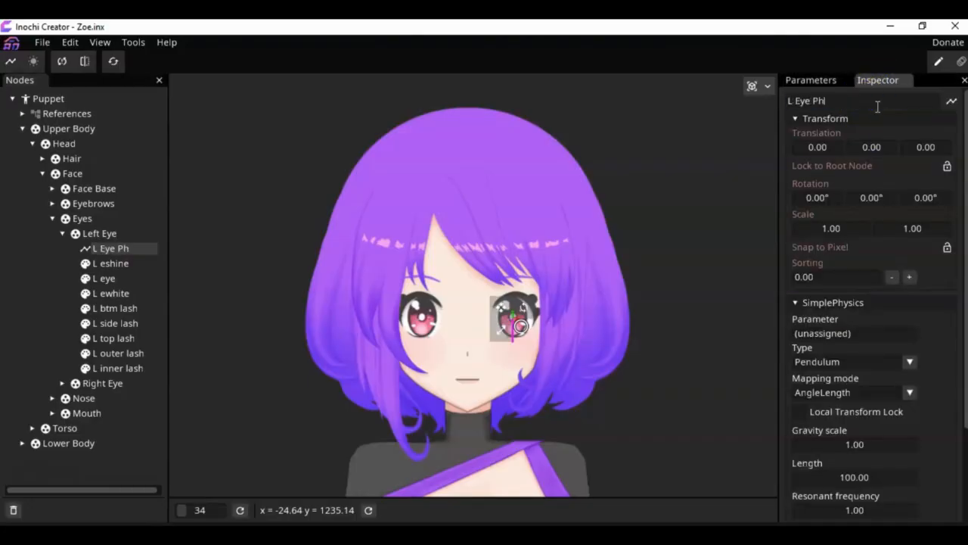
type(" Eye Physics")
Set the L Eye Physics node's type to SpringPendulum and its mapping mode to XY.
scroll(957, 393, "down", 3)
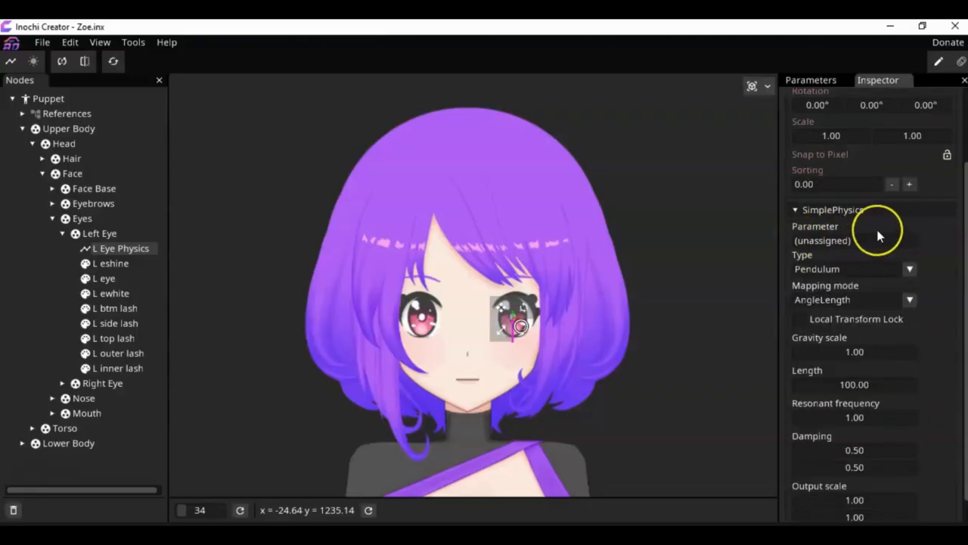
left_click(912, 270)
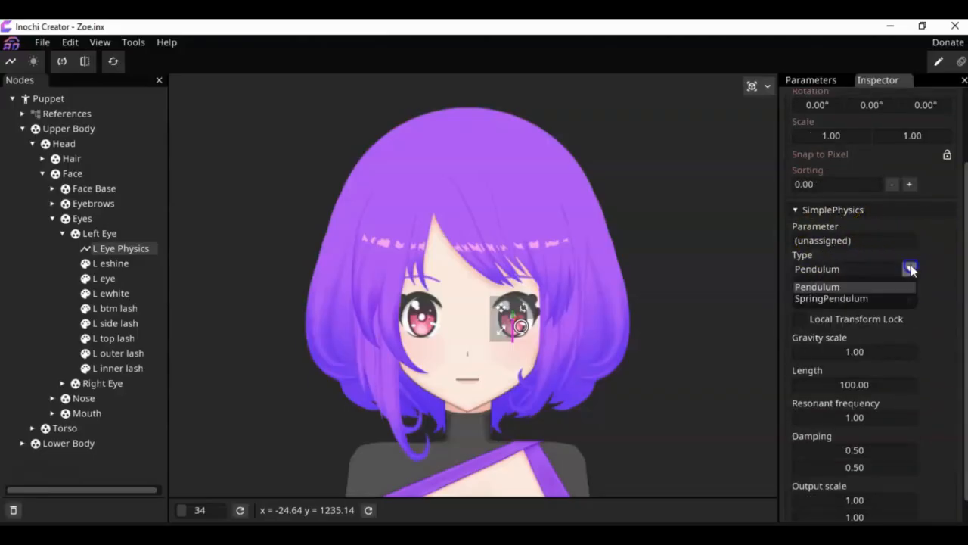
left_click(881, 299)
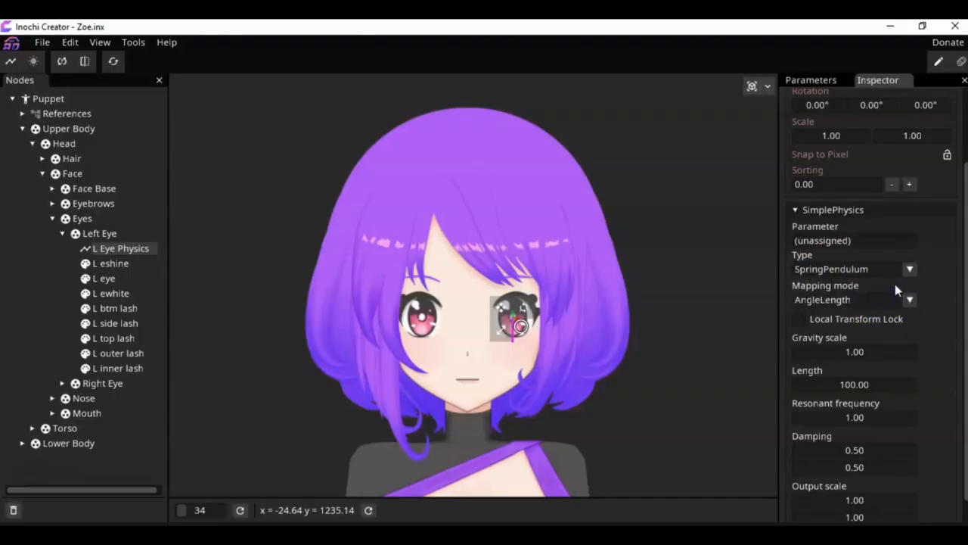
left_click(901, 297)
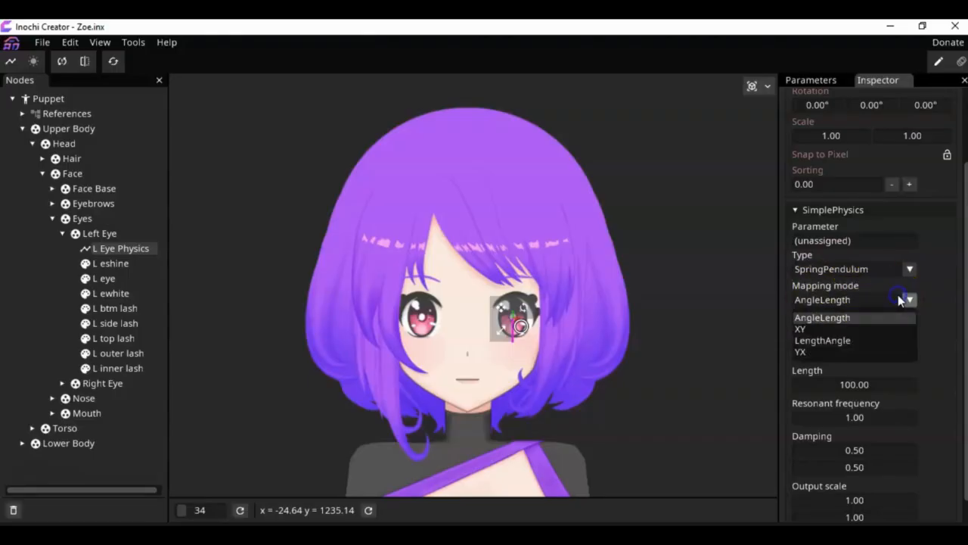
left_click(866, 329)
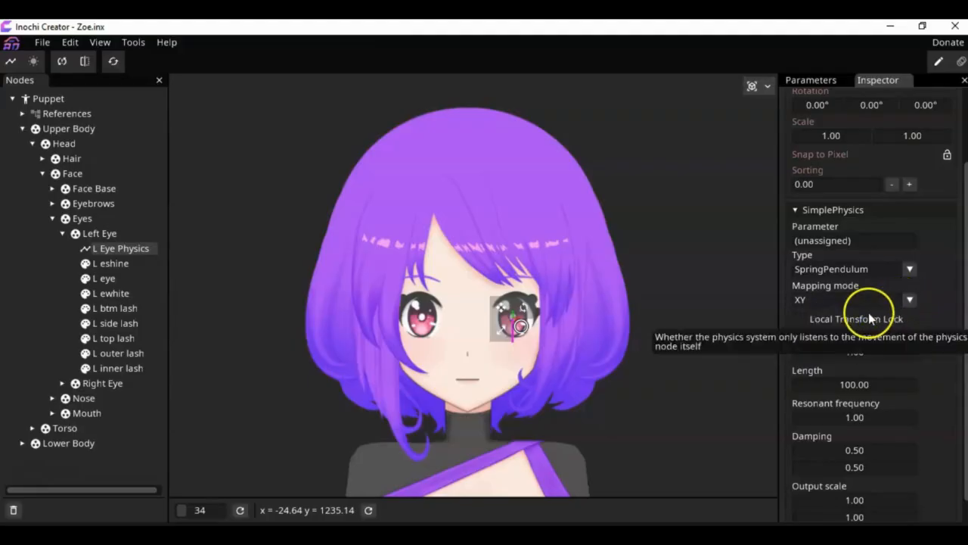
scroll(931, 326, "down", 1)
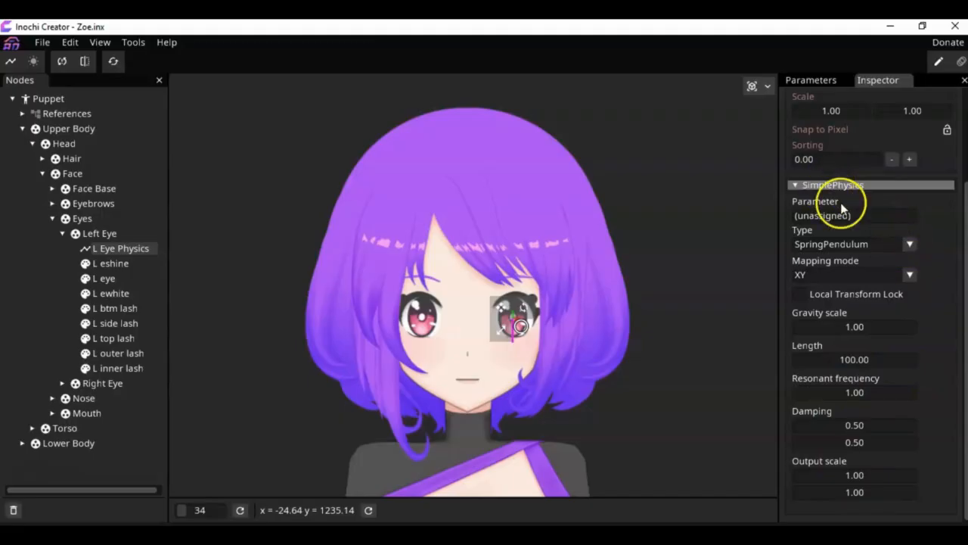
Create a two-dimensional parameter ranging from -1 to 1 on both axes and name it "Eye Bounce".
left_click(810, 81)
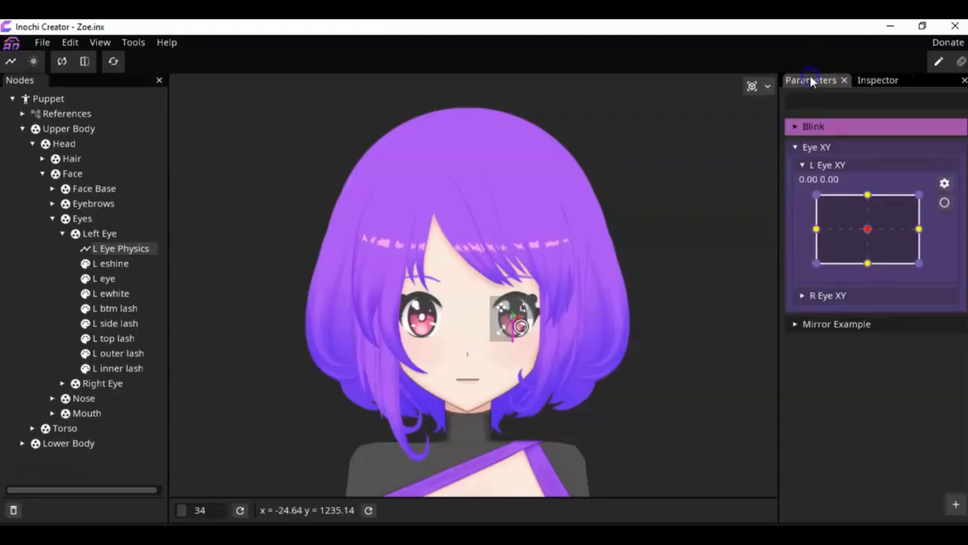
left_click(955, 505)
left_click(930, 479)
right_click(837, 186)
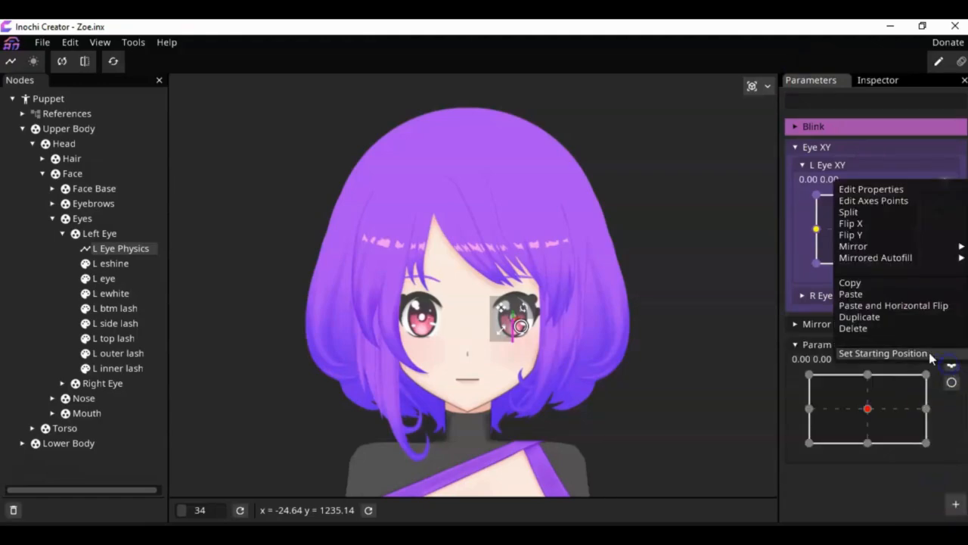
left_click(889, 191)
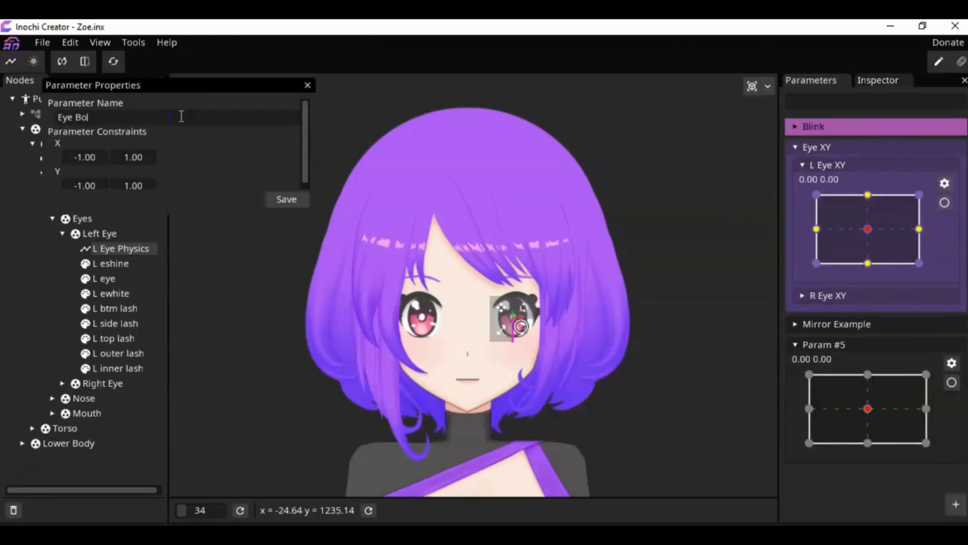
left_click(286, 199)
Arm Eye Bounce for editing and, at keypoint 1.00, 0.00, scale the L eye part to 0.90 in X and 0.60 in Y.
scroll(631, 308, "up", 5)
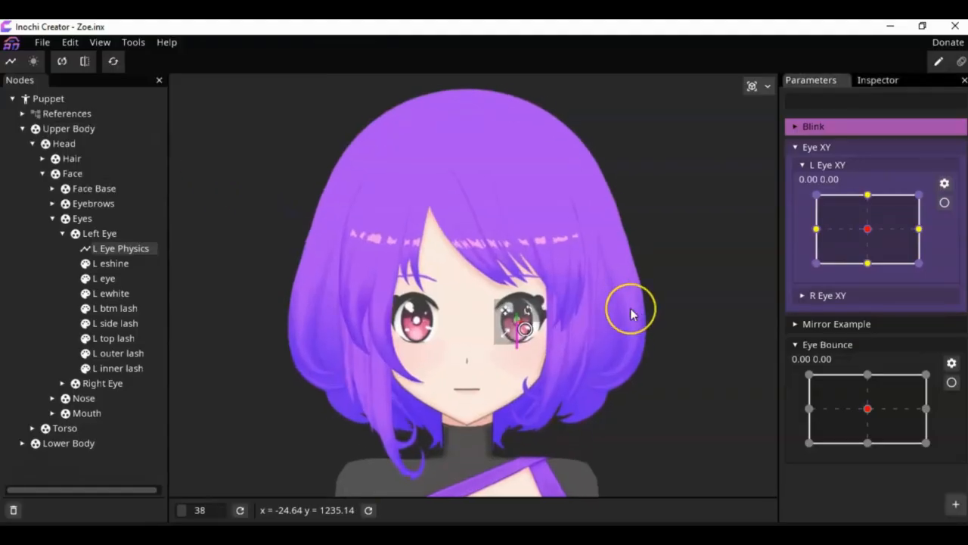
scroll(628, 337, "up", 4)
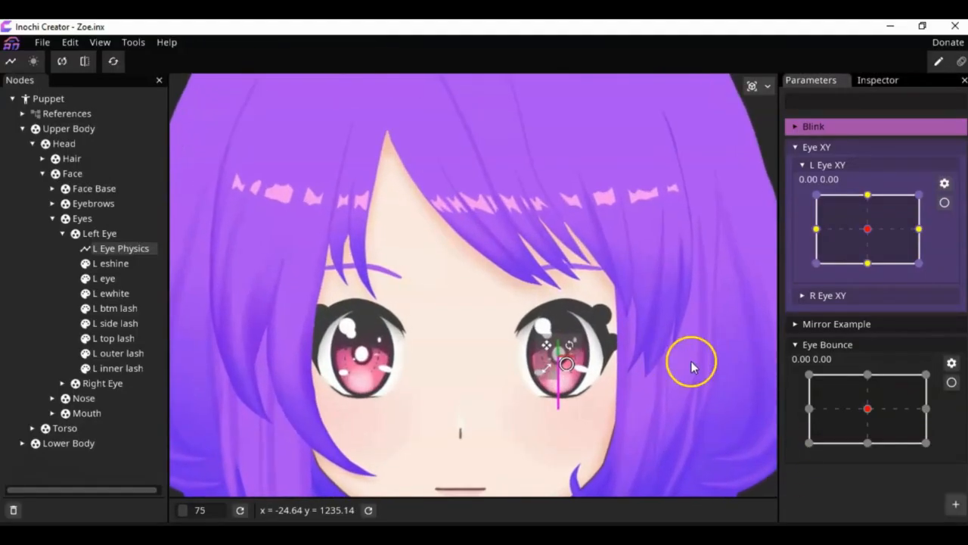
left_click(952, 384)
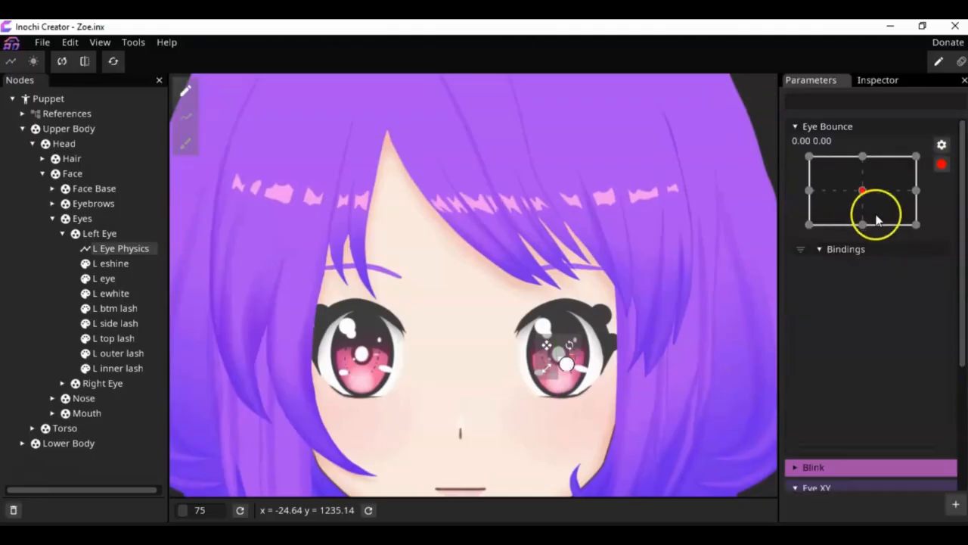
left_click_drag(861, 195, 927, 198)
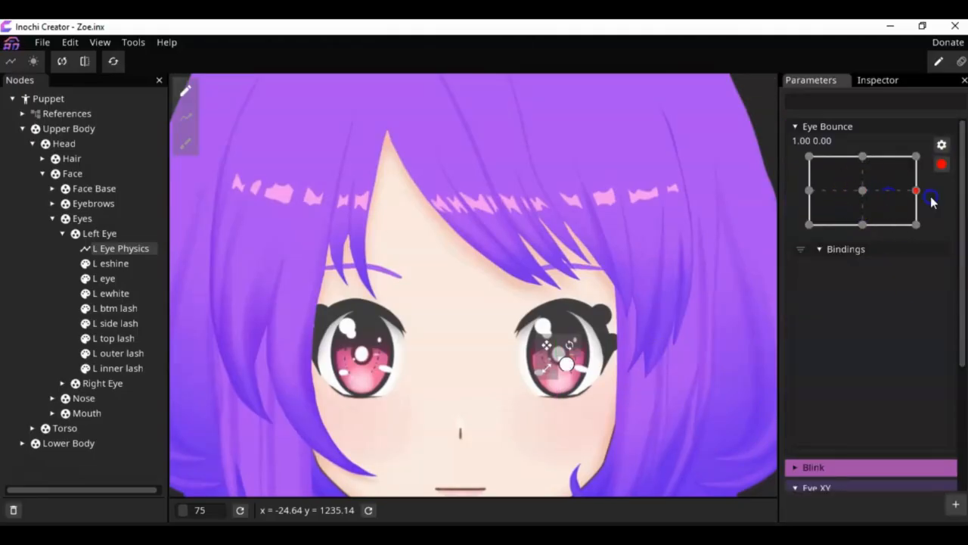
left_click(114, 279)
left_click(882, 80)
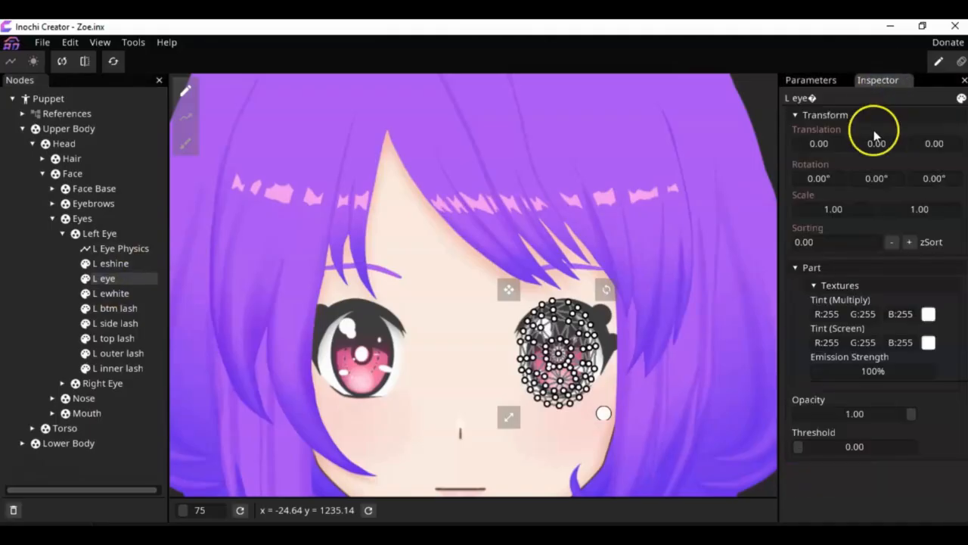
left_click(816, 81)
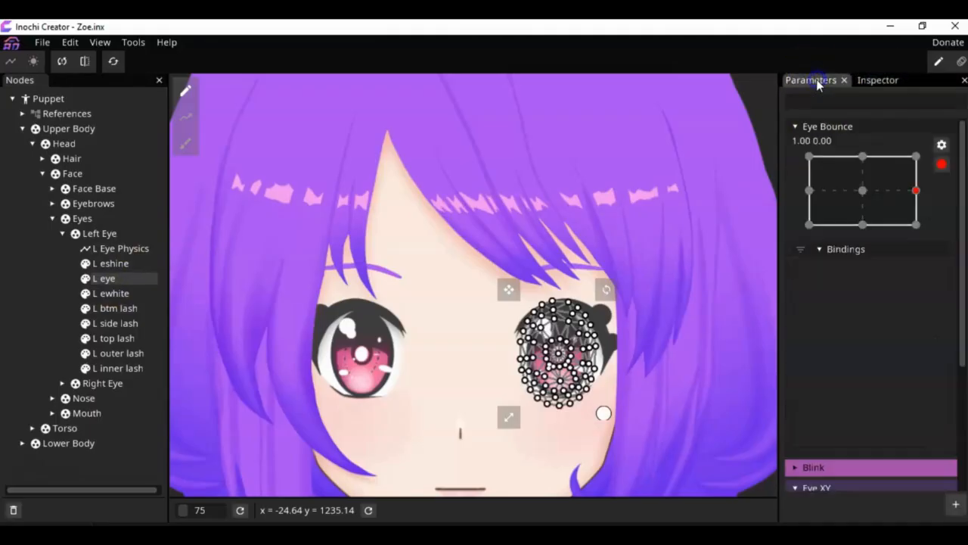
left_click(880, 78)
left_click_drag(836, 211, 850, 210)
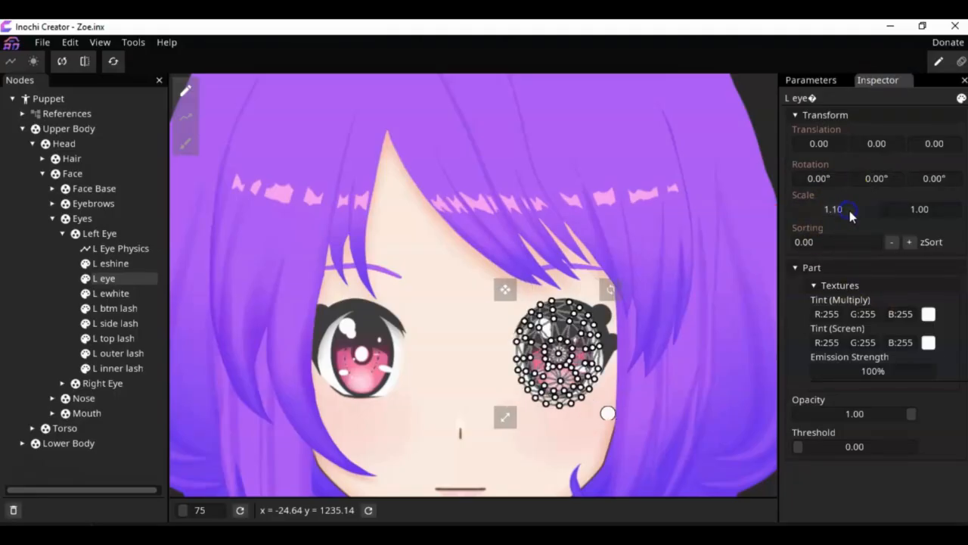
left_click_drag(908, 209, 907, 205)
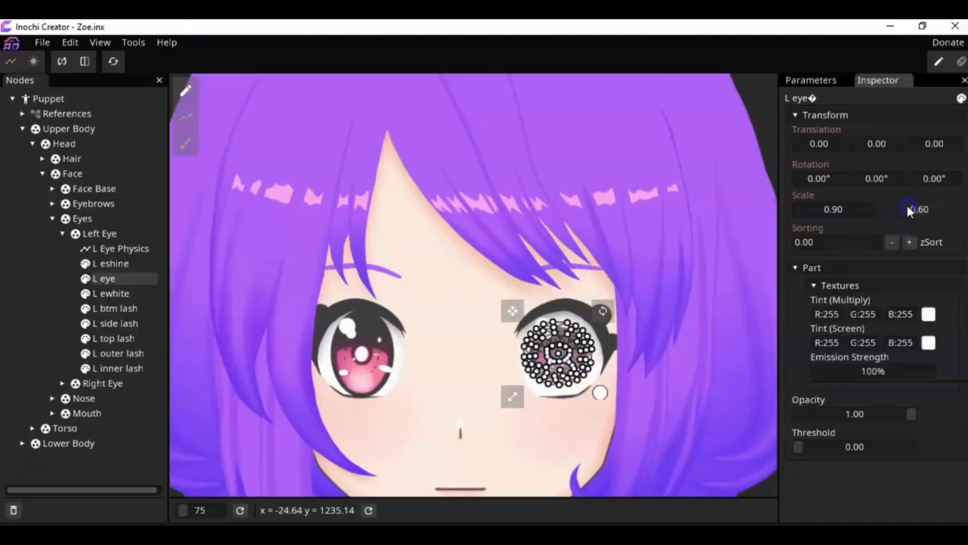
At Eye Bounce's -1.00, 0.00 keypoint, stretch the L eye part to a Y scale of 1.30.
left_click(806, 80)
left_click_drag(811, 158, 809, 190)
left_click(869, 81)
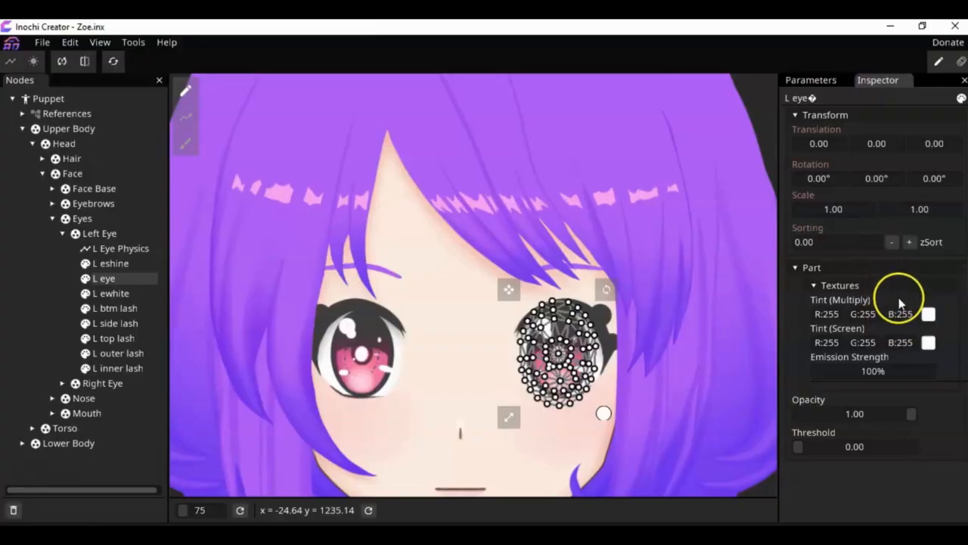
left_click_drag(906, 209, 908, 209)
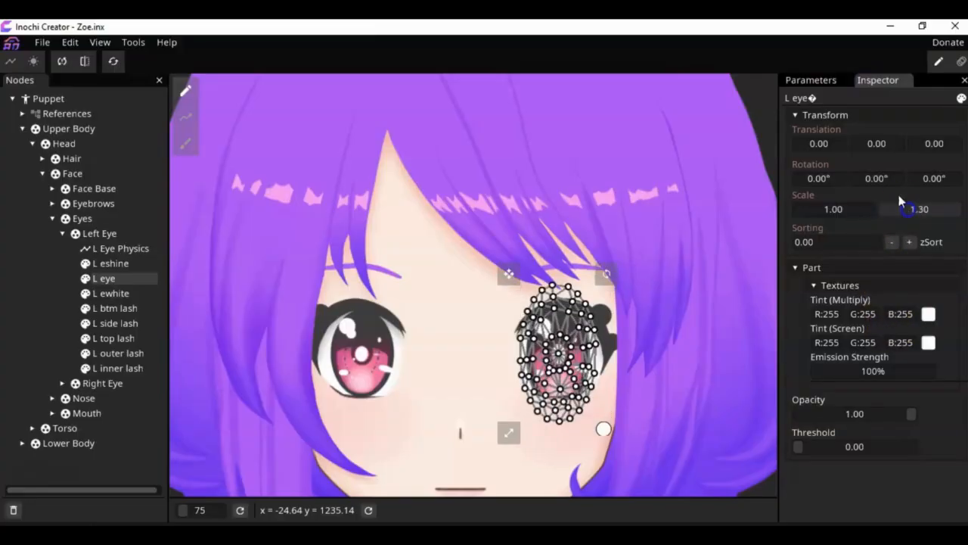
At Eye Bounce's 0.00, -1.00 keypoint, narrow the L eye part to an X scale of 0.70.
left_click(814, 80)
left_click_drag(839, 173, 870, 237)
left_click(876, 82)
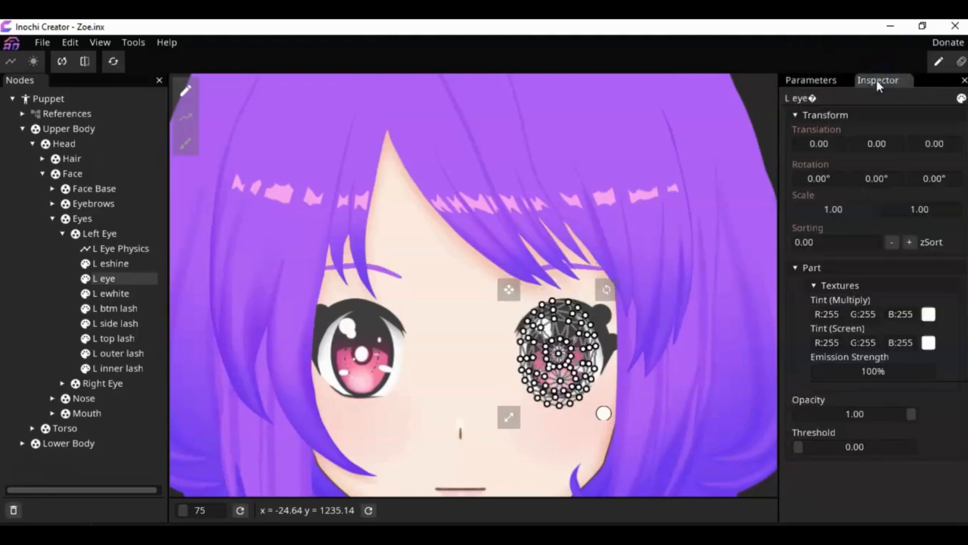
left_click_drag(831, 208, 828, 206)
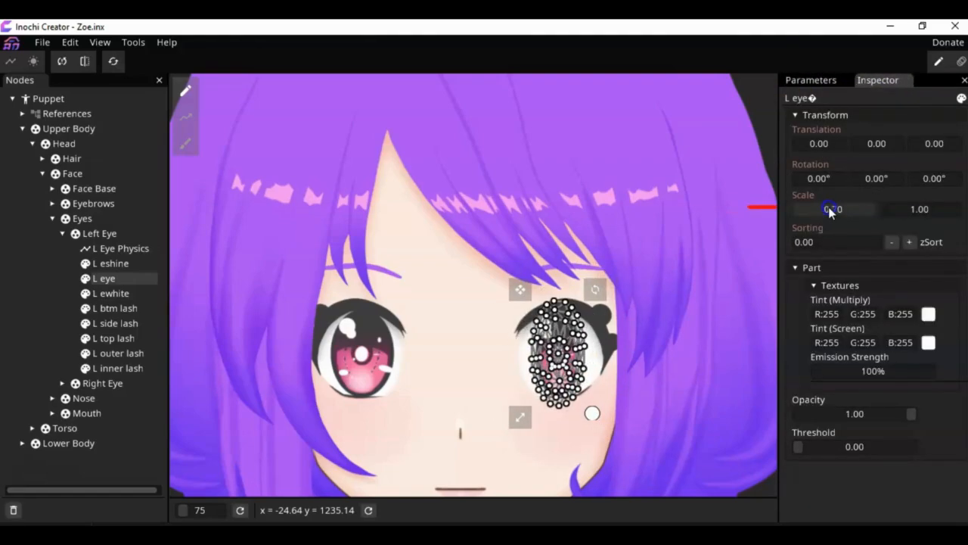
At Eye Bounce's 0.00, 1.00 keypoint, widen the L eye part to an X scale of 1.30.
left_click(815, 81)
left_click(876, 80)
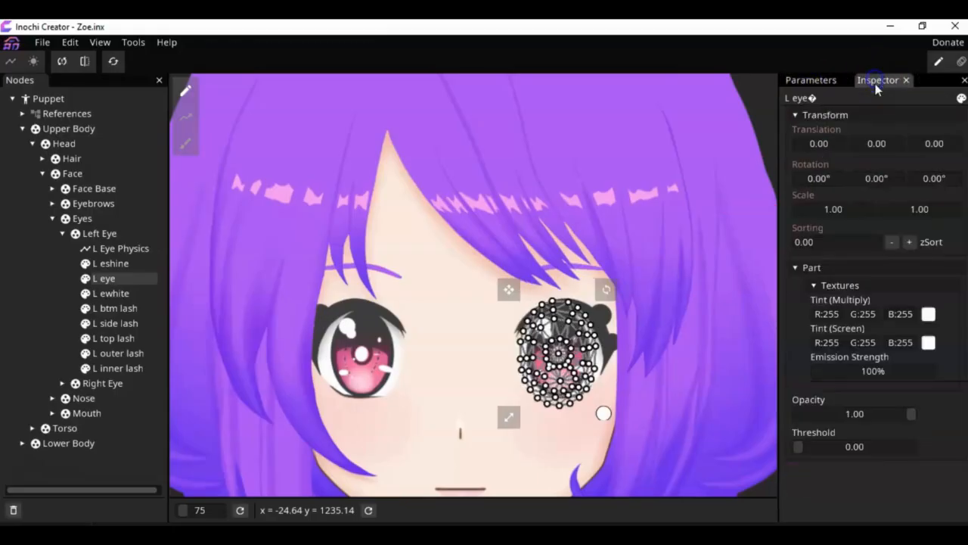
left_click_drag(831, 209, 862, 195)
left_click(811, 80)
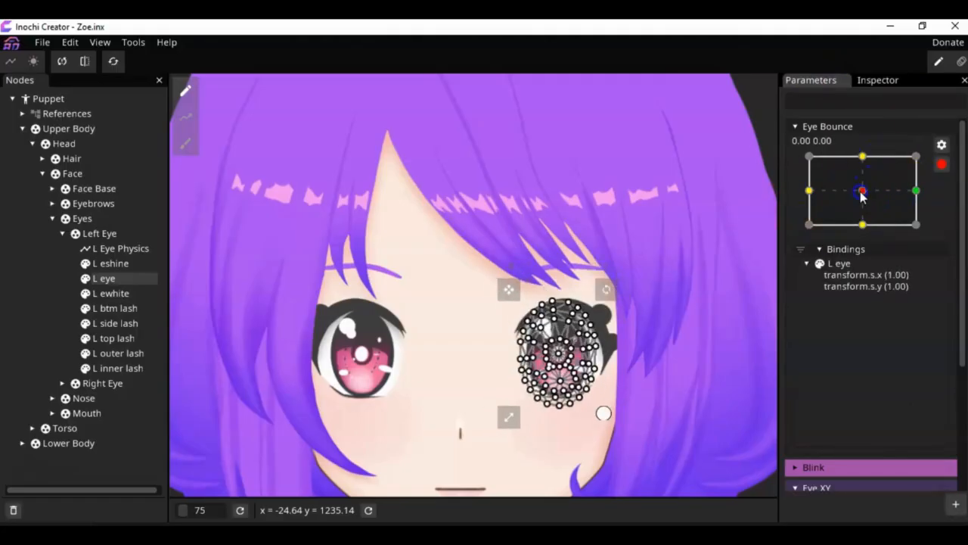
At Eye Bounce's 0.00, -1.00 keypoint, flatten the L eshine part to a Y scale of 0.70.
left_click(110, 264)
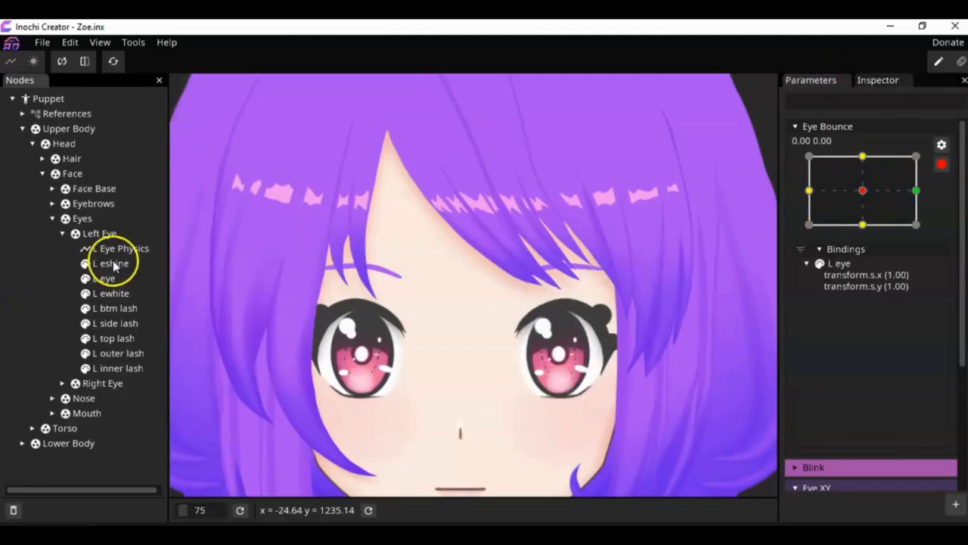
scroll(529, 356, "up", 2)
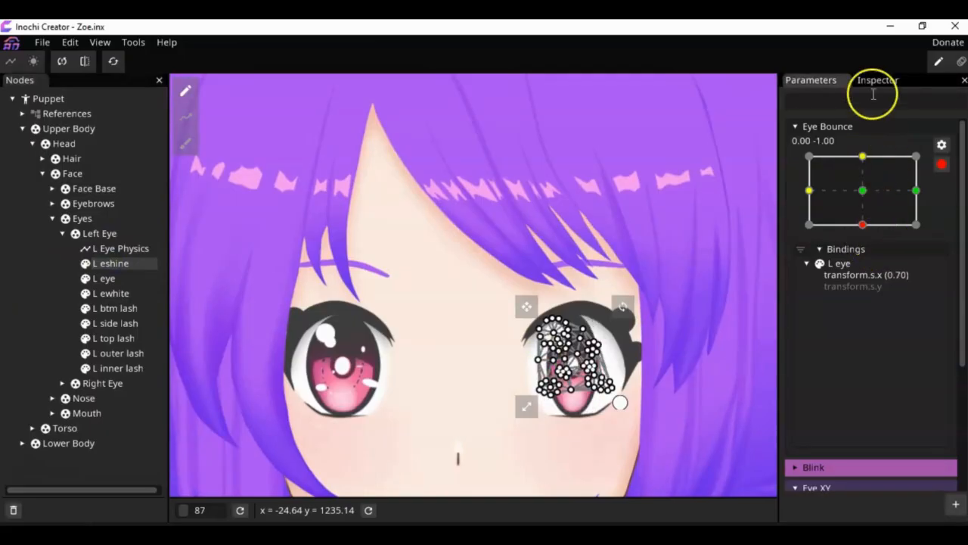
left_click(874, 81)
left_click_drag(919, 210, 851, 217)
left_click_drag(930, 214, 929, 214)
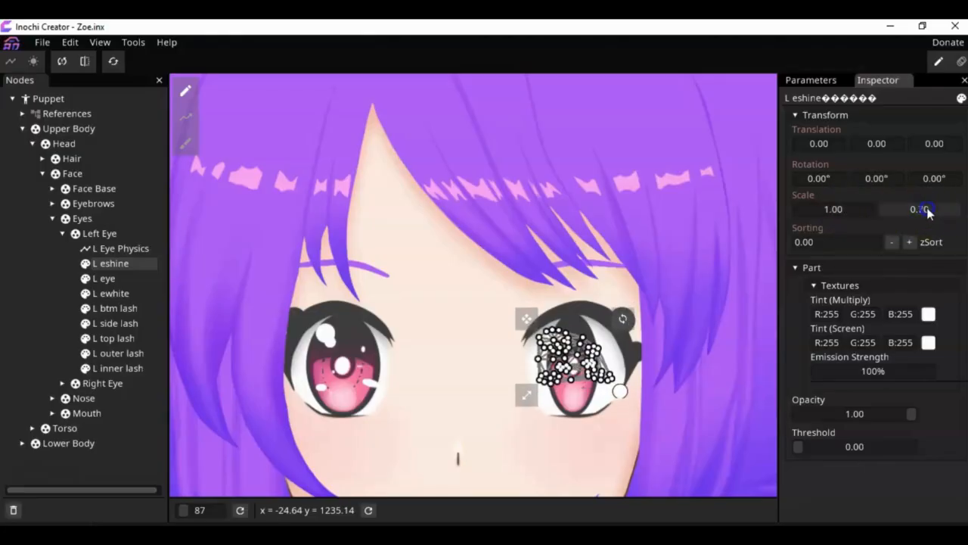
At Eye Bounce's 0.00, 1.00 keypoint, stretch the L eshine part to a Y scale of 1.60.
left_click(811, 79)
left_click(863, 156)
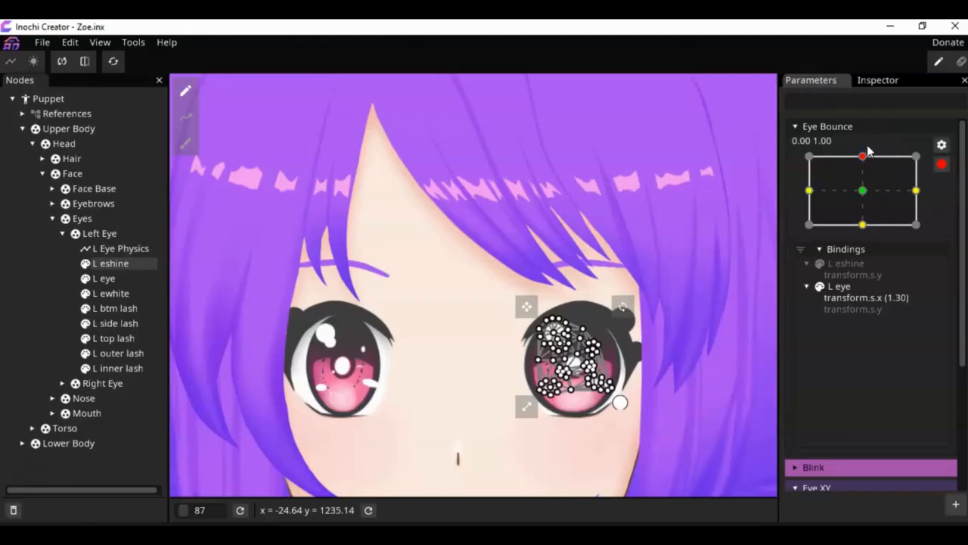
left_click(874, 79)
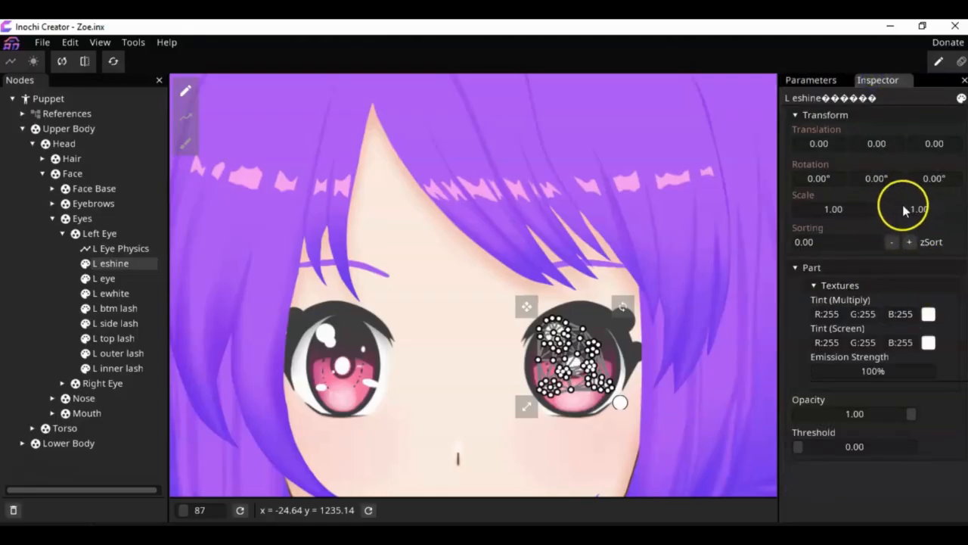
left_click_drag(906, 210, 908, 209)
left_click(821, 80)
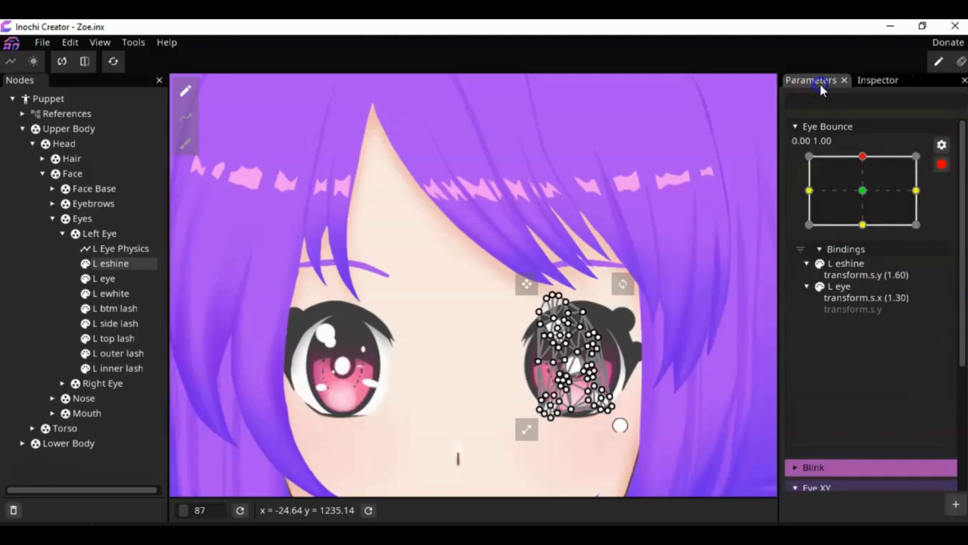
At Eye Bounce's -1.00, 0.00 keypoint, narrow the L eshine part to an X scale of 0.70.
left_click(810, 190)
left_click(879, 79)
left_click_drag(835, 210, 820, 209)
left_click(798, 77)
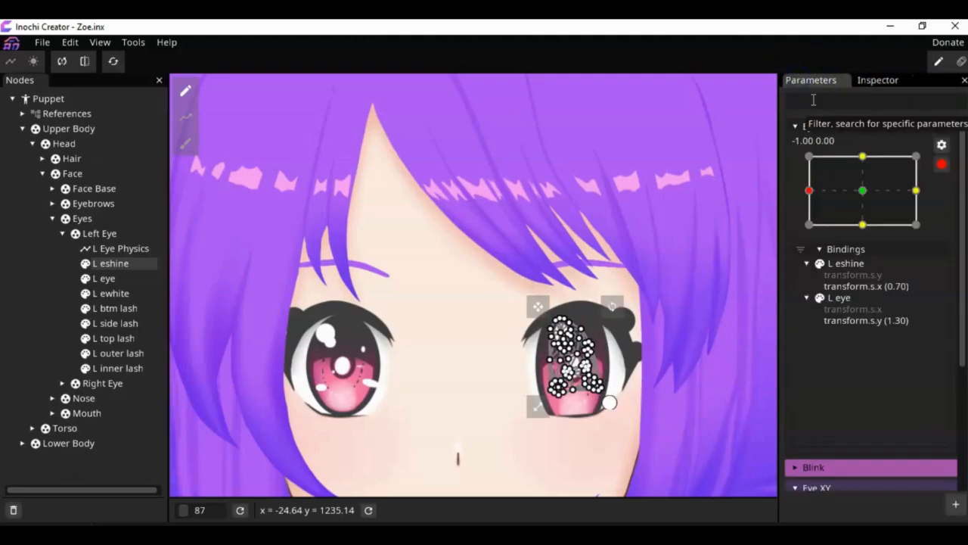
At Eye Bounce's 1.00, 0.00 keypoint, widen the L eshine part to an X scale of 1.40 and finish editing the parameter at its centre.
left_click(916, 190)
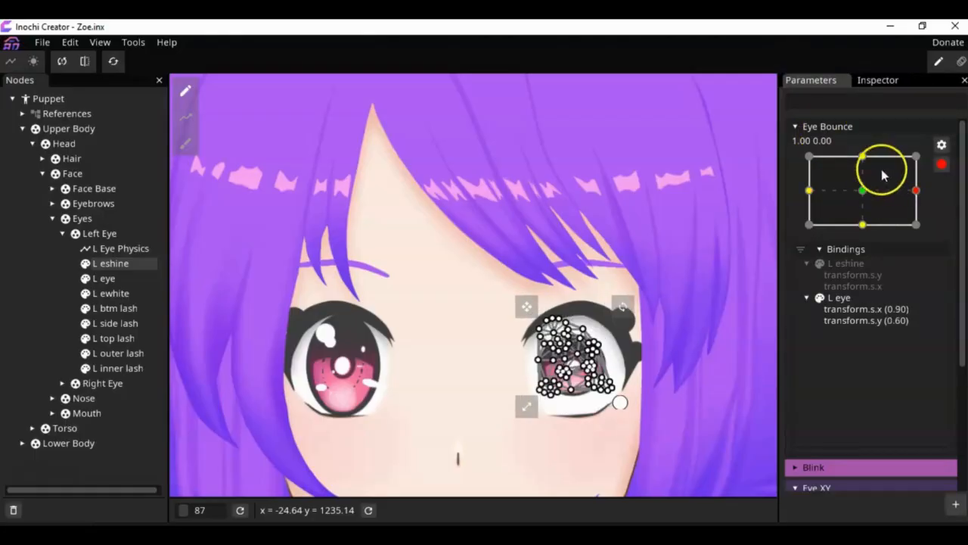
left_click(877, 79)
left_click_drag(836, 210, 846, 211)
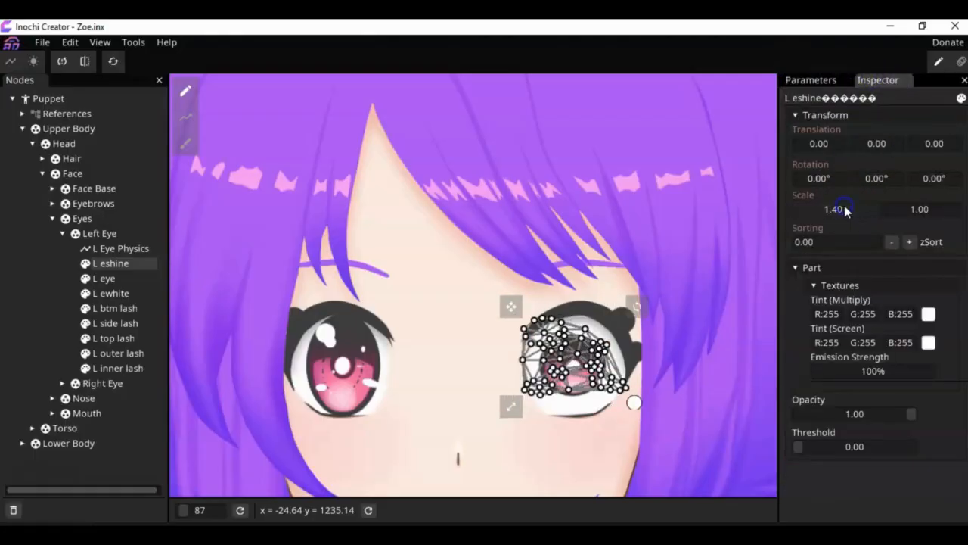
left_click(810, 79)
left_click(864, 190)
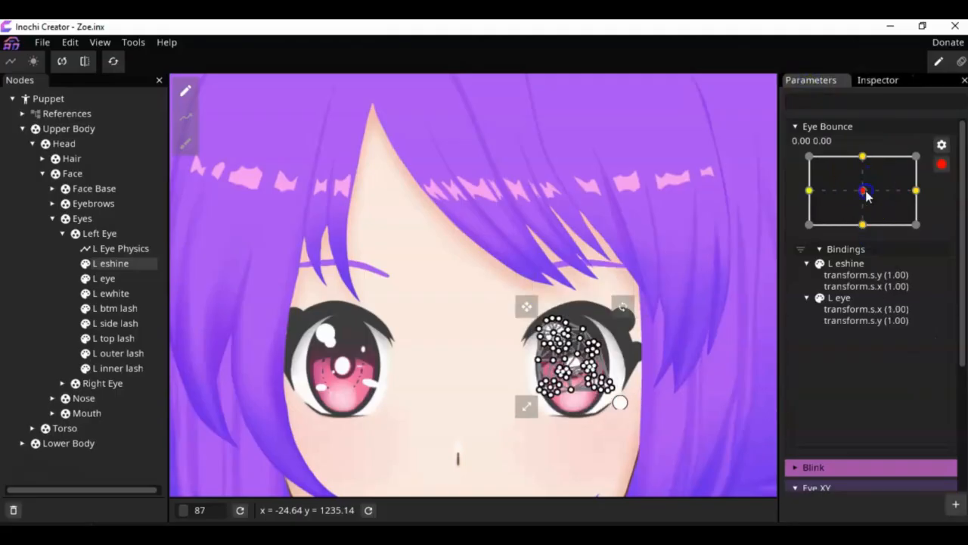
left_click(941, 164)
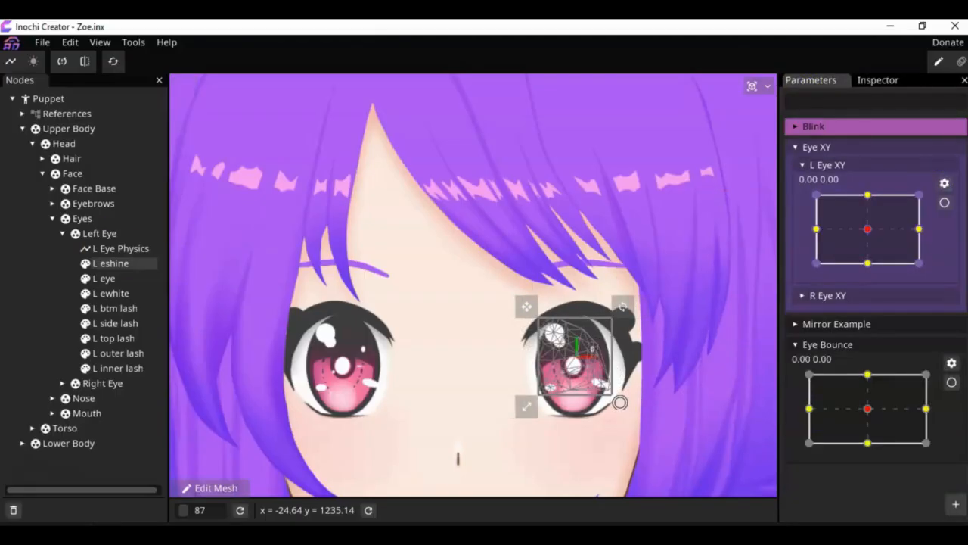
Assign the Eye Bounce parameter to the L Eye Physics node.
left_click(26, 280)
mouse_move(882, 404)
left_mouse_down()
mouse_move(886, 368)
mouse_move(859, 435)
mouse_move(921, 390)
mouse_move(811, 432)
mouse_move(884, 376)
mouse_move(889, 407)
mouse_move(855, 404)
mouse_move(868, 414)
left_mouse_up()
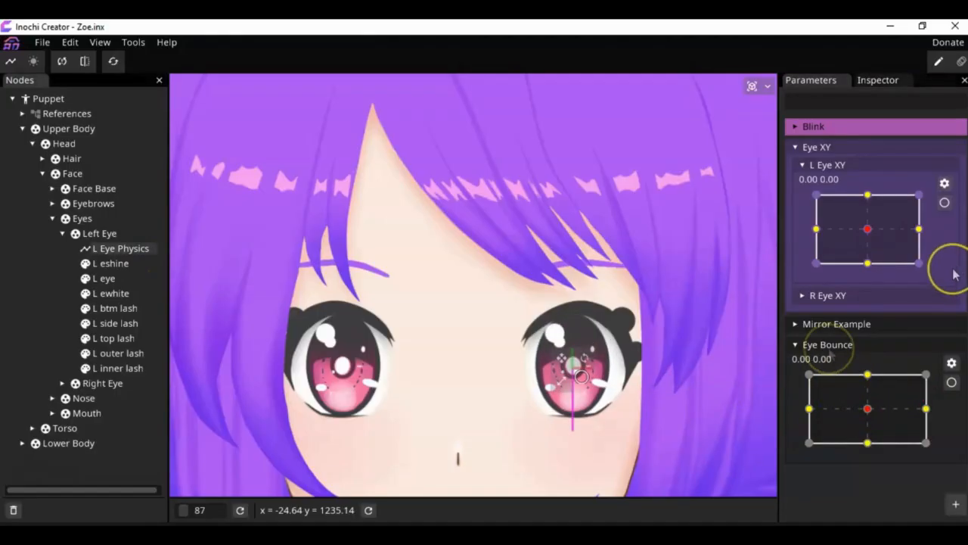
left_click_drag(827, 345, 854, 331)
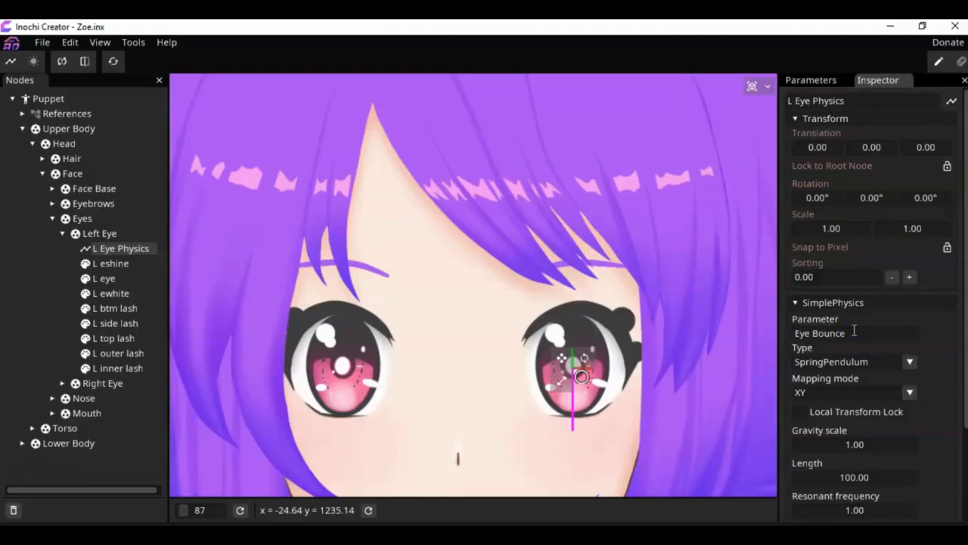
Test the Eye Bounce parameter while viewing the puppet's whole face.
left_click(807, 81)
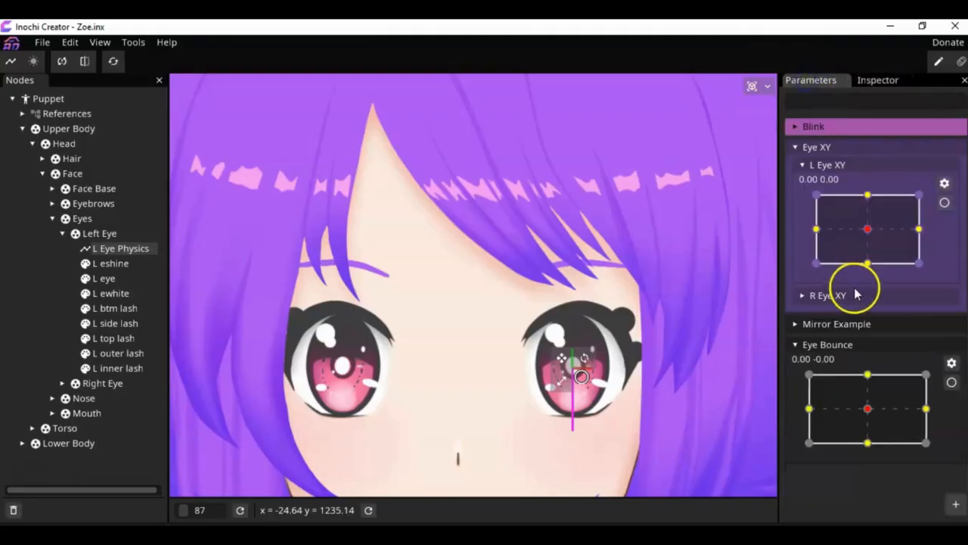
left_click_drag(878, 403, 921, 432)
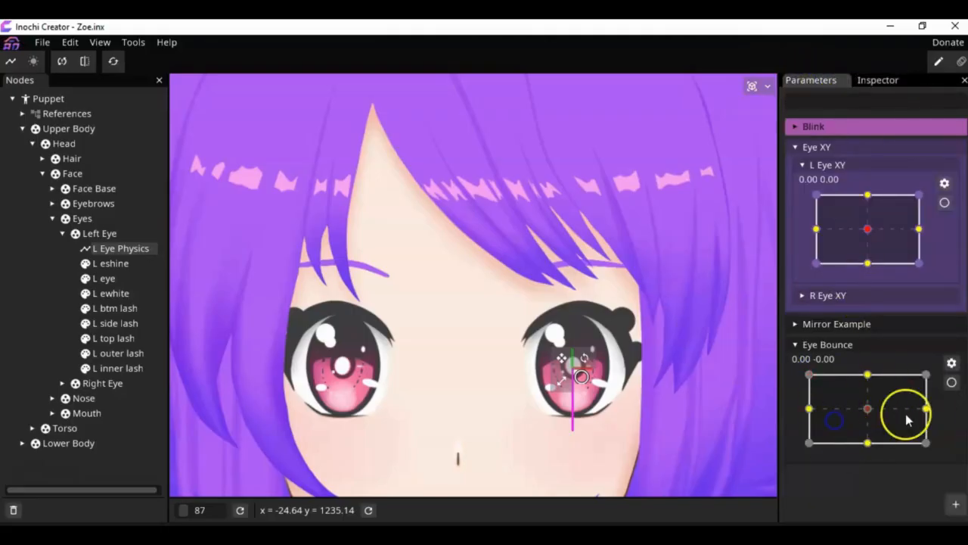
scroll(690, 397, "down", 5)
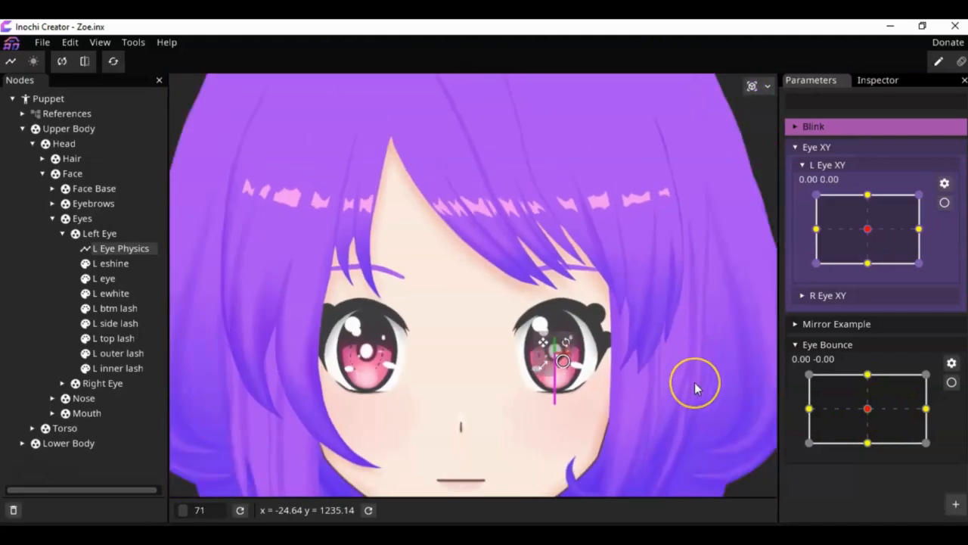
scroll(694, 383, "down", 1)
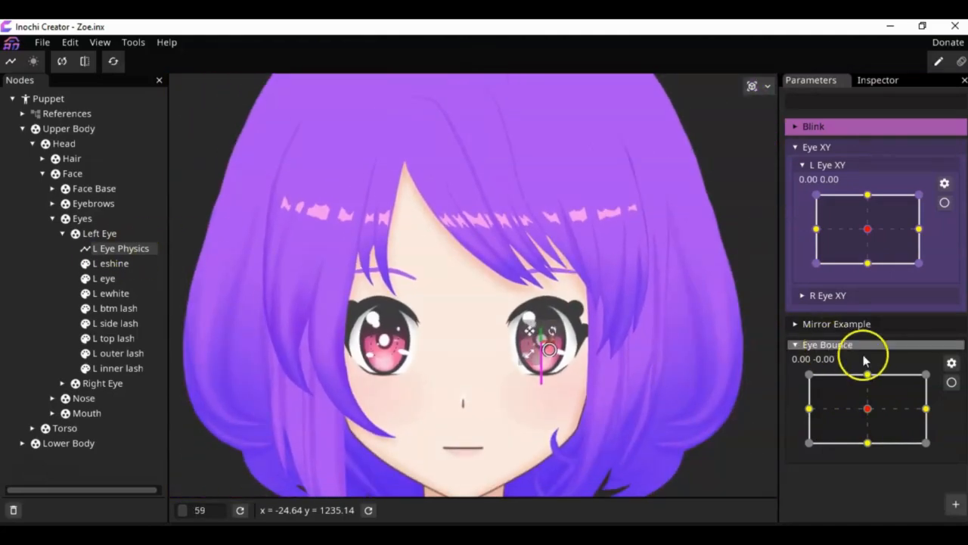
Move the L Eye Physics node up to the top of the left eye.
double_click(121, 250)
left_click(871, 82)
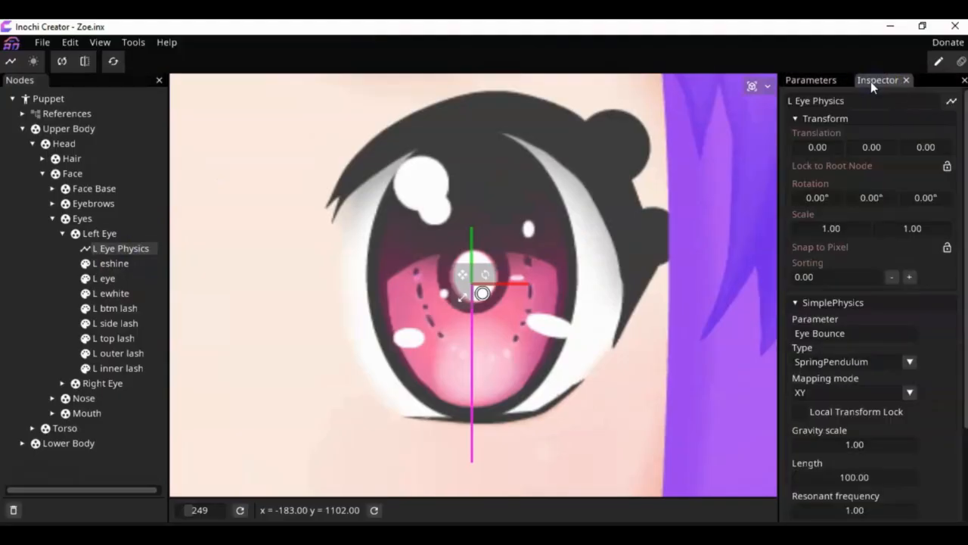
left_click_drag(827, 148, 831, 152)
key("ctrl+z")
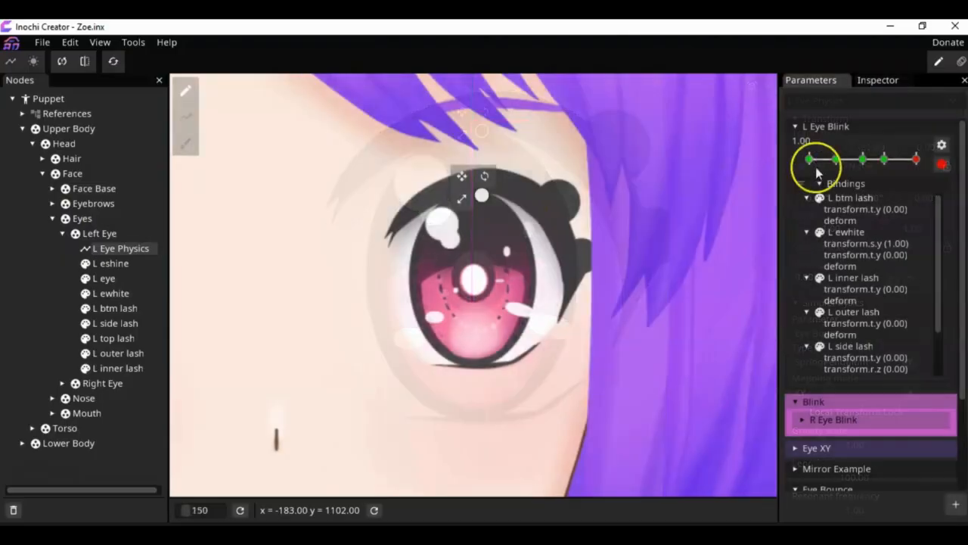
At L Eye Blink's closed-eye keypoint, move the L Eye Physics node down to a Y translation of 158.00.
mouse_move(821, 162)
left_mouse_down()
mouse_move(897, 162)
mouse_move(816, 163)
left_mouse_up()
left_click(876, 80)
mouse_move(882, 144)
left_mouse_down()
mouse_move(946, 155)
mouse_move(895, 147)
left_mouse_up()
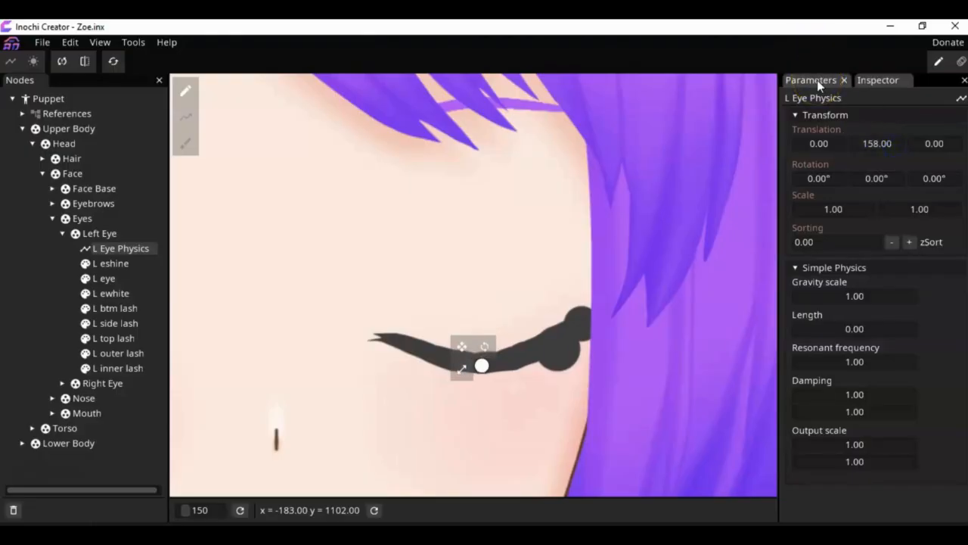
At L Eye Blink's 1.00 keypoint, reset the L Eye Physics node's Y translation to 0.00 and finish editing the parameter.
left_click(817, 80)
left_click_drag(822, 158, 914, 169)
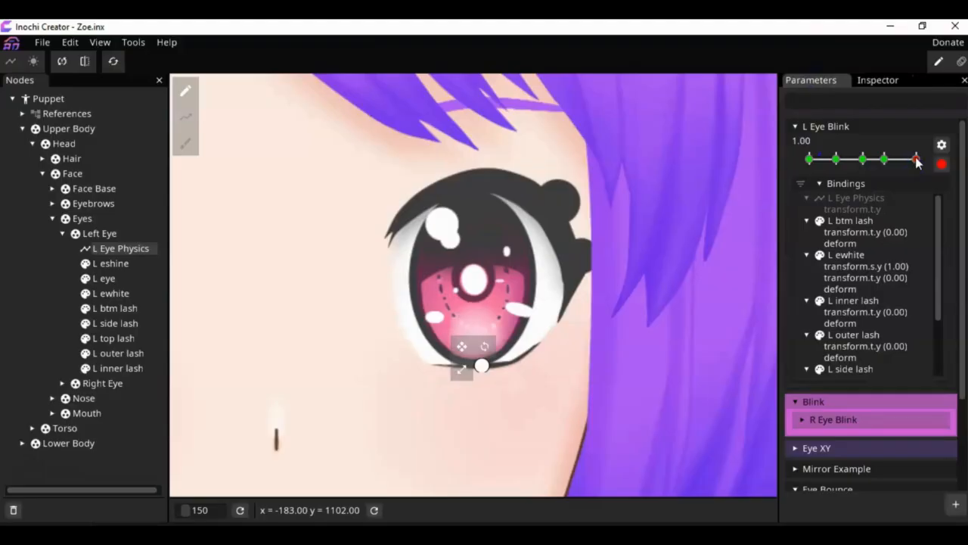
right_click(917, 162)
left_click(906, 190)
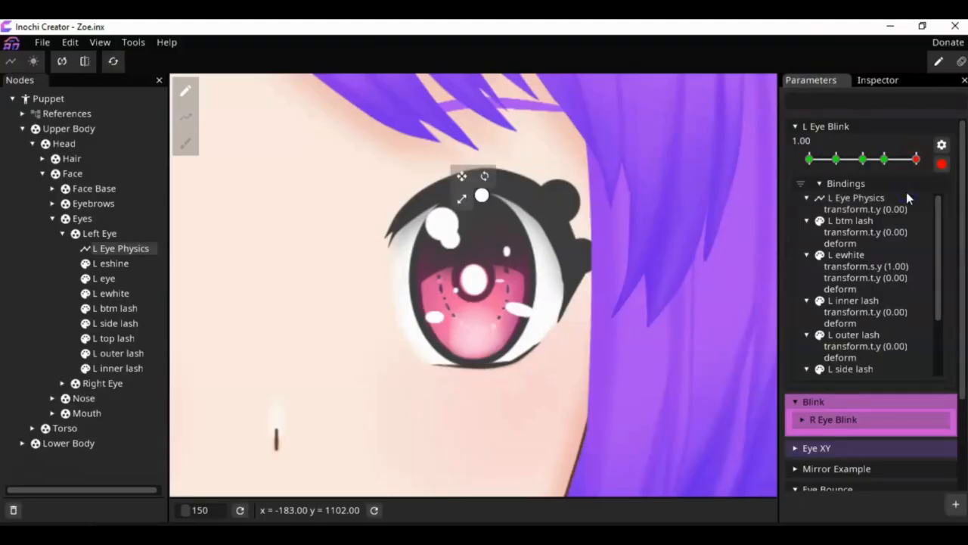
mouse_move(912, 162)
left_mouse_down()
mouse_move(836, 160)
mouse_move(941, 162)
mouse_move(676, 169)
mouse_move(919, 160)
left_mouse_up()
left_click(941, 163)
left_click(560, 246)
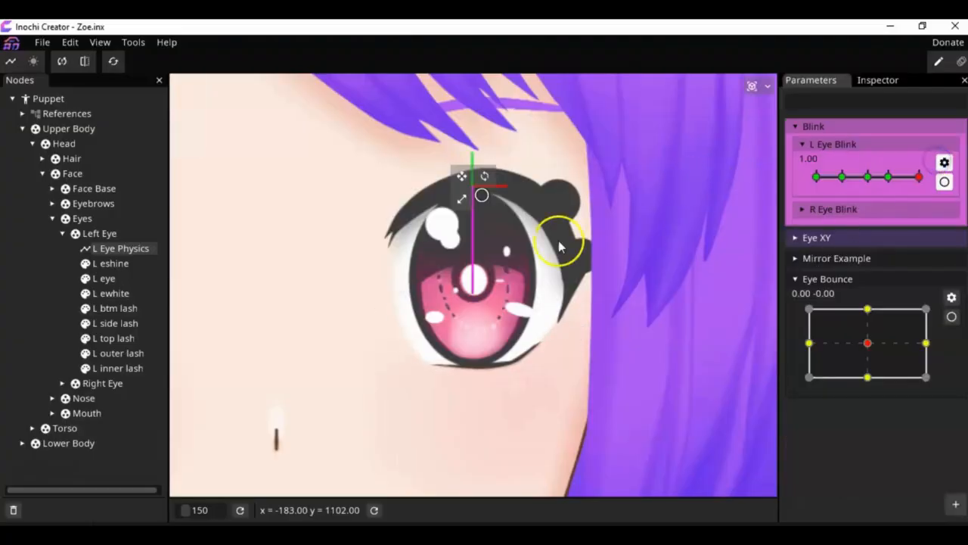
Test the L Eye Blink and R Eye Blink parameters on the puppet, leaving both at 1.00.
scroll(560, 246, "down", 5)
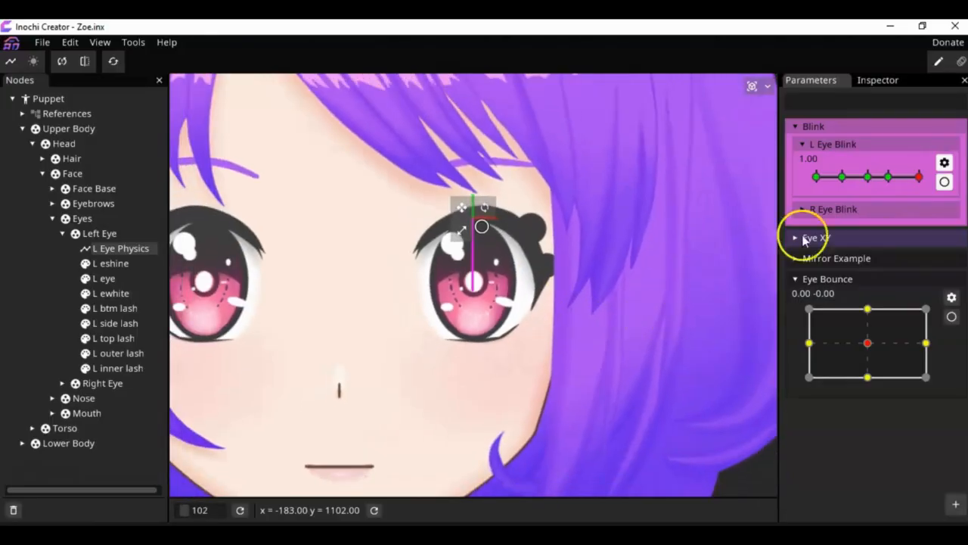
mouse_move(915, 181)
left_mouse_down()
mouse_move(832, 184)
mouse_move(950, 198)
mouse_move(740, 190)
mouse_move(933, 190)
mouse_move(915, 200)
left_mouse_up()
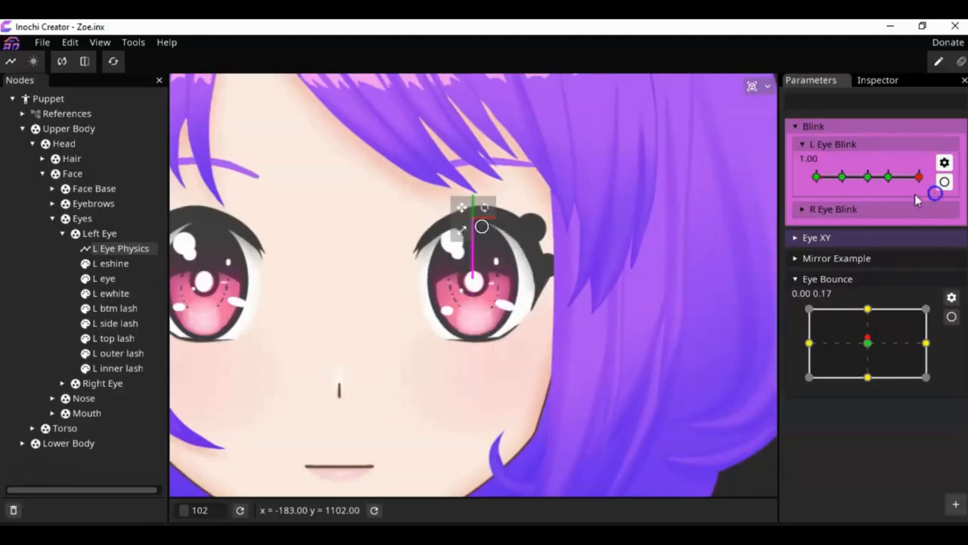
scroll(379, 384, "down", 4)
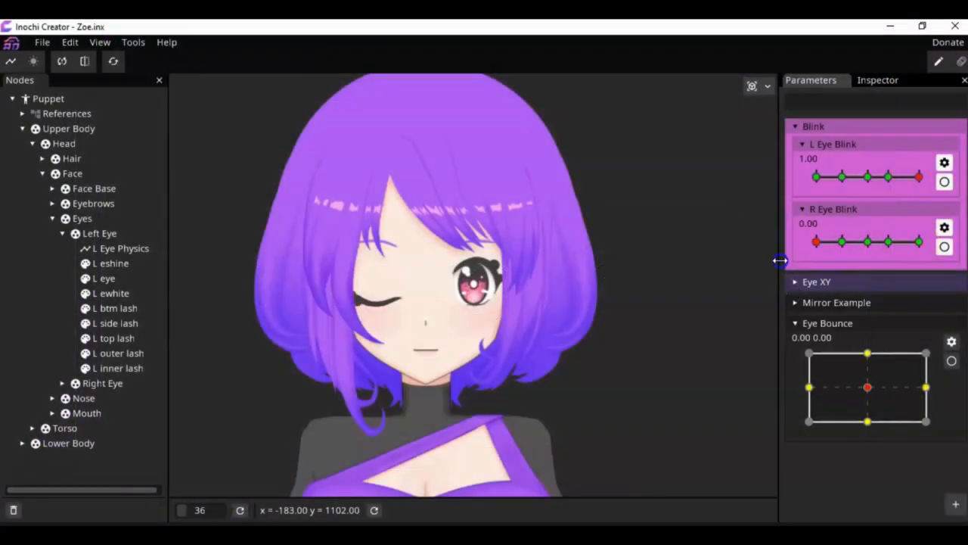
left_click_drag(899, 241, 919, 241)
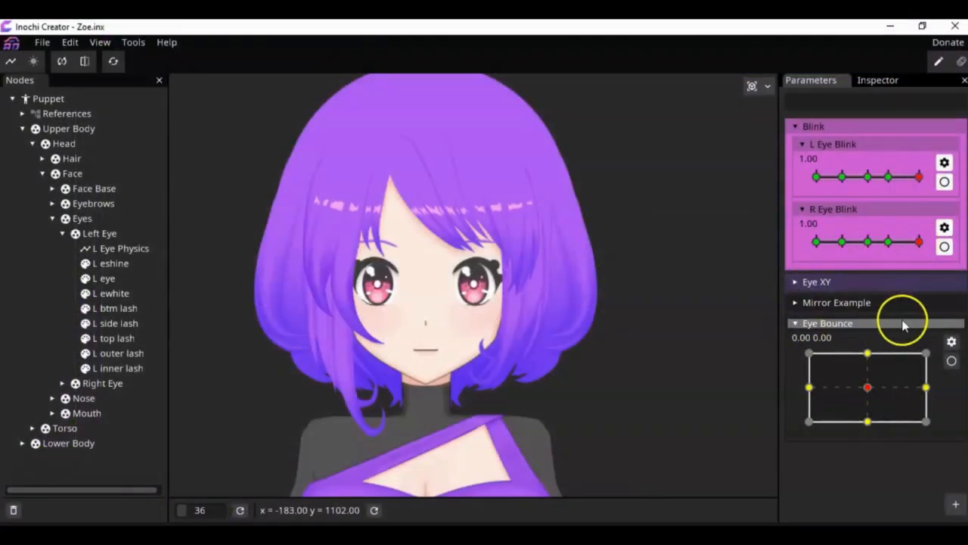
Add a two-dimensional parameter ranging from -1.00 to 1.00 on both axes and name it R Eye Bounce.
left_click(955, 503)
left_click(908, 478)
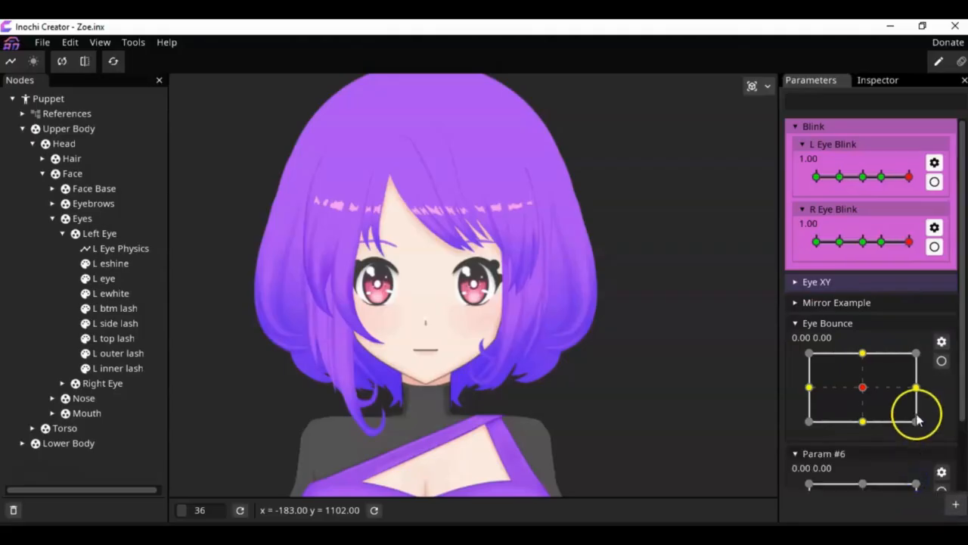
scroll(938, 401, "down", 2)
left_click(940, 390)
left_click(855, 209)
left_click(196, 115)
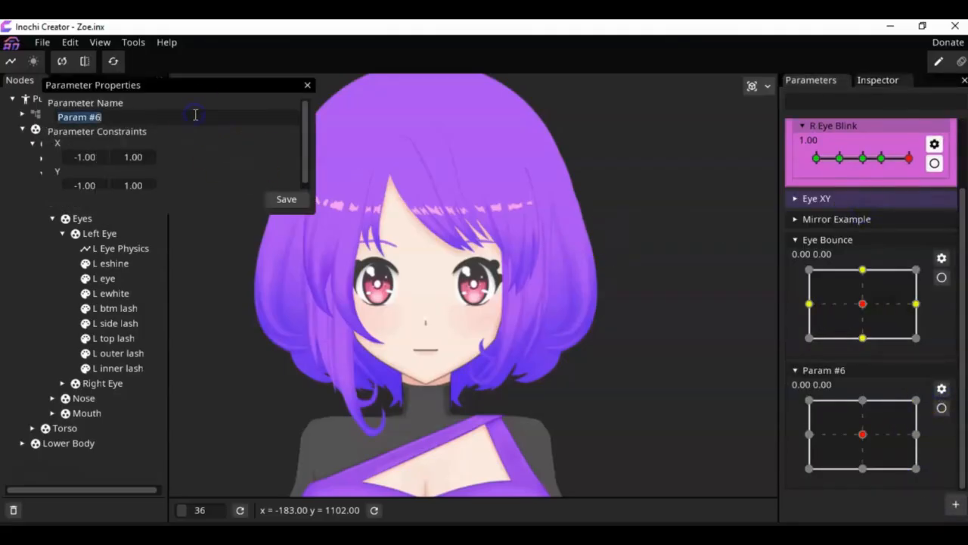
type("R Eye Bounce")
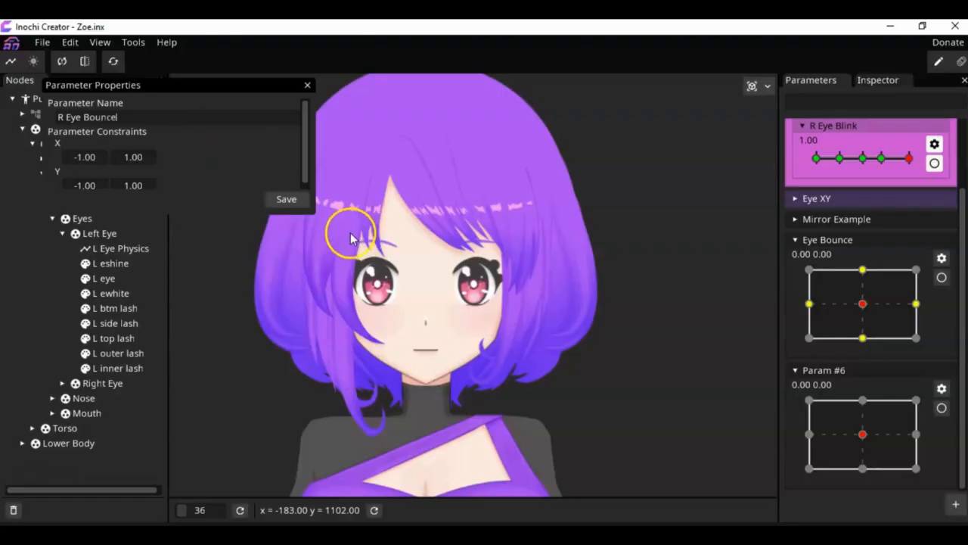
left_click(282, 199)
Add a Simple Physics node under the Right Eye mesh group.
left_click(63, 383)
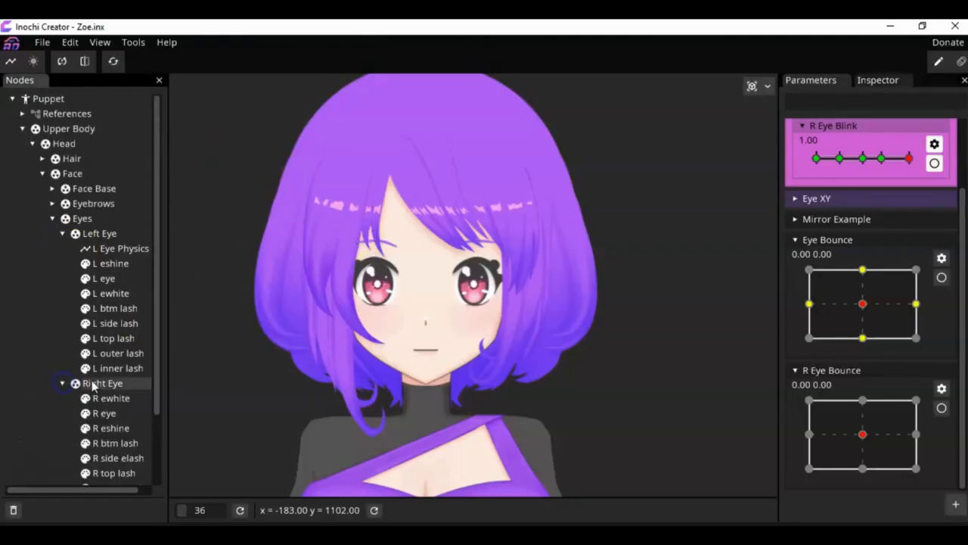
left_click(92, 383)
right_click(99, 386)
mouse_move(189, 399)
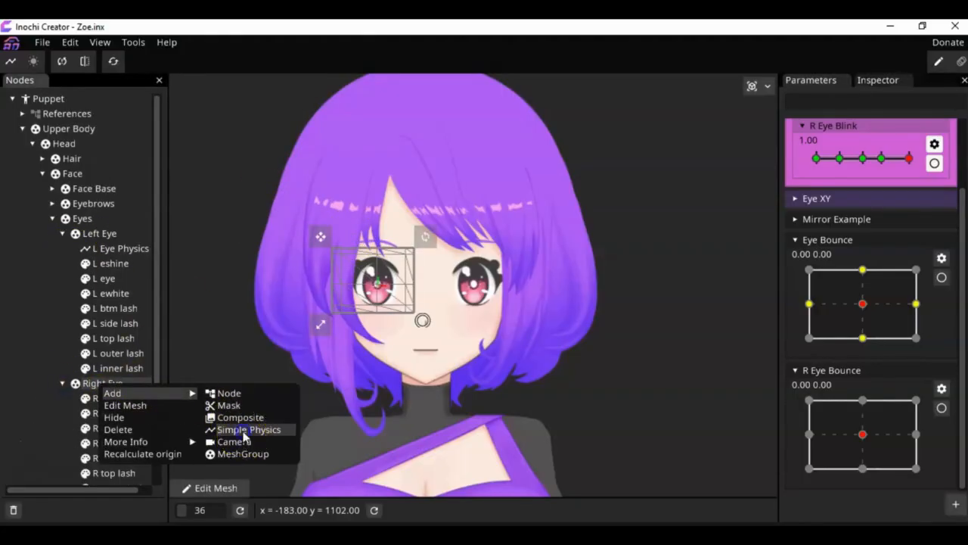
left_click(226, 429)
Rename the Right Eye's new Simple Physics node as R Eye Physics.
left_click(876, 83)
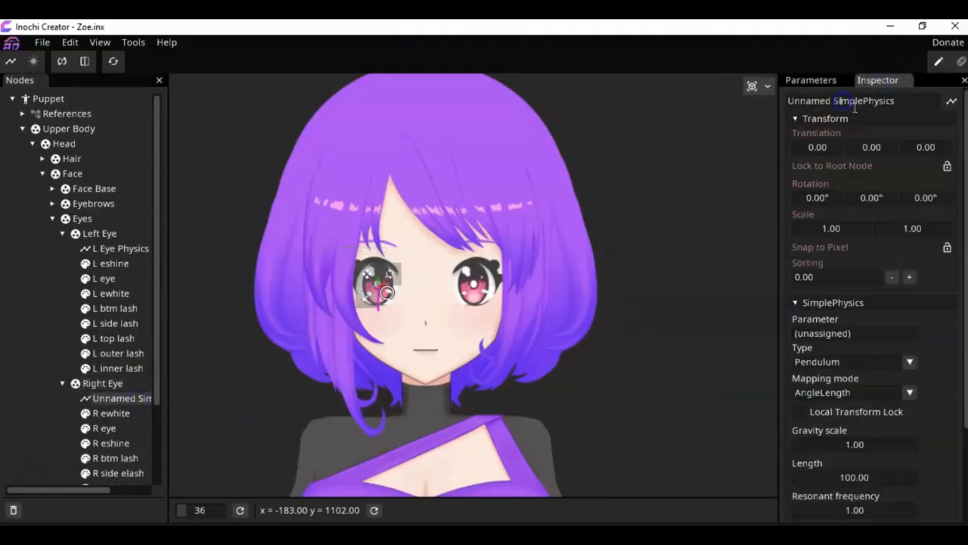
left_click_drag(866, 100, 757, 118)
type("Eye")
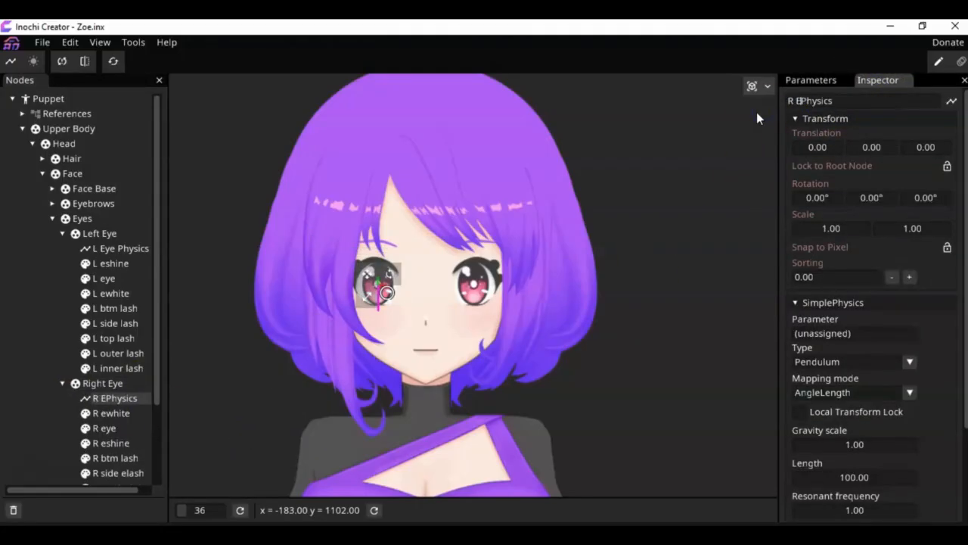
key("Return")
Copy the Eye Bounce parameter and paste it into R Eye Bounce with a horizontal flip.
left_click(812, 79)
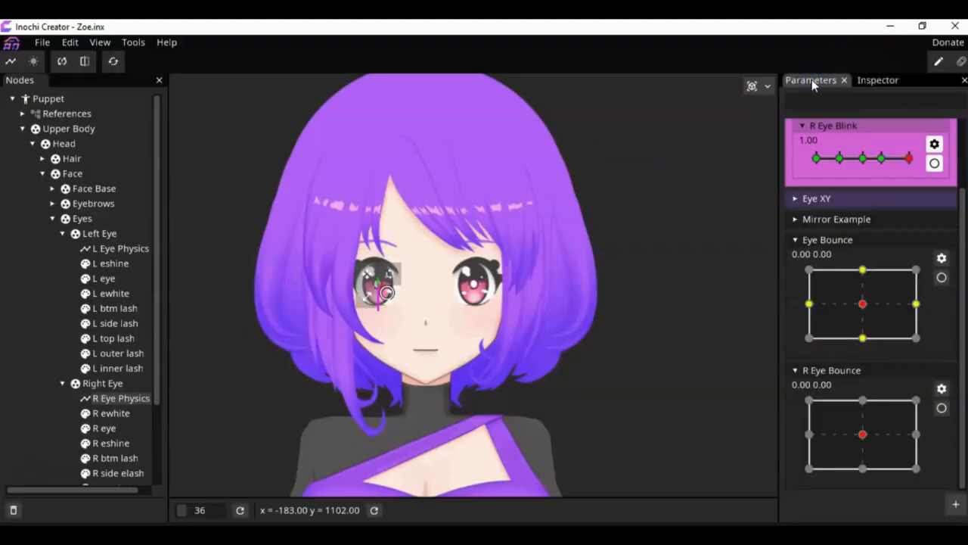
right_click(835, 258)
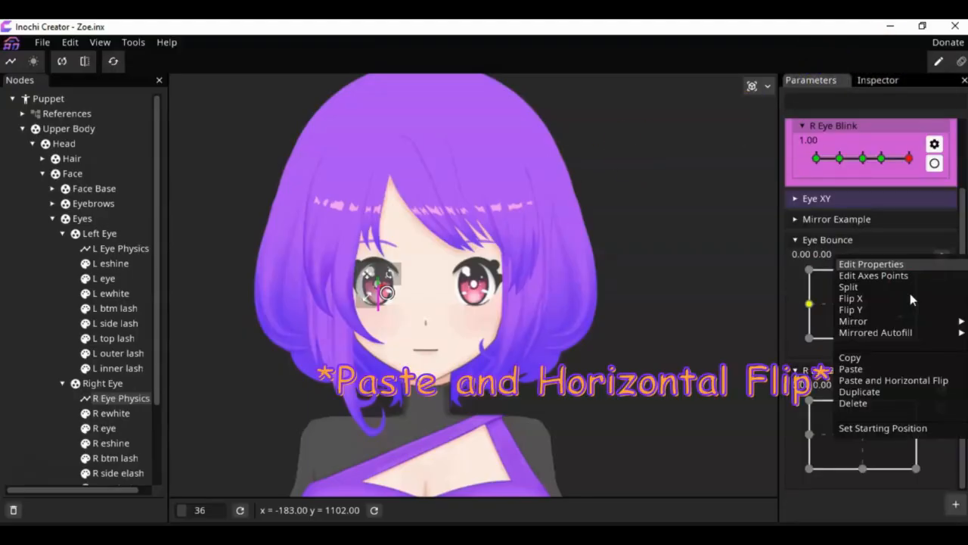
left_click(937, 371)
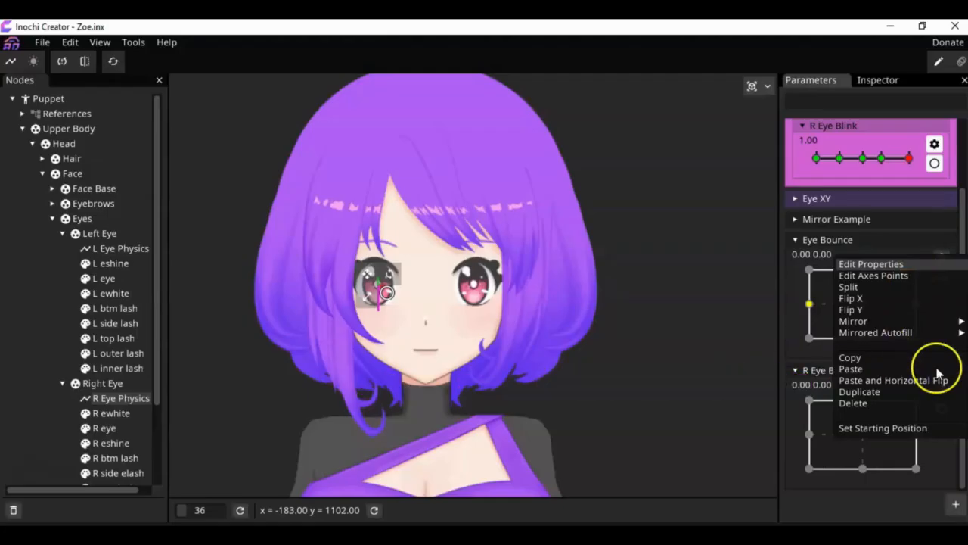
mouse_move(868, 408)
left_mouse_down()
mouse_move(863, 445)
mouse_move(863, 375)
mouse_move(918, 408)
mouse_move(867, 409)
left_mouse_up()
left_click(278, 401)
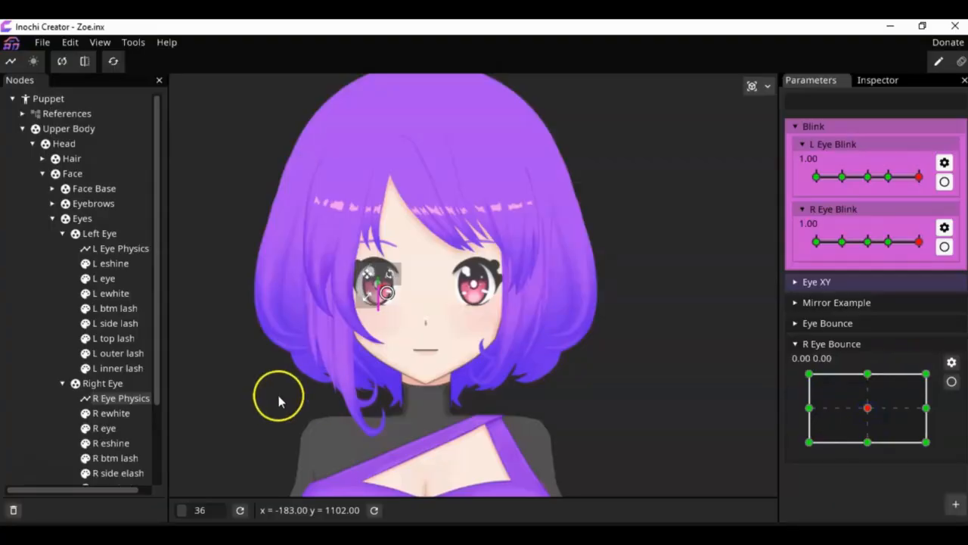
Set the R Eye Physics node's physics type to SpringPendulum.
double_click(136, 403)
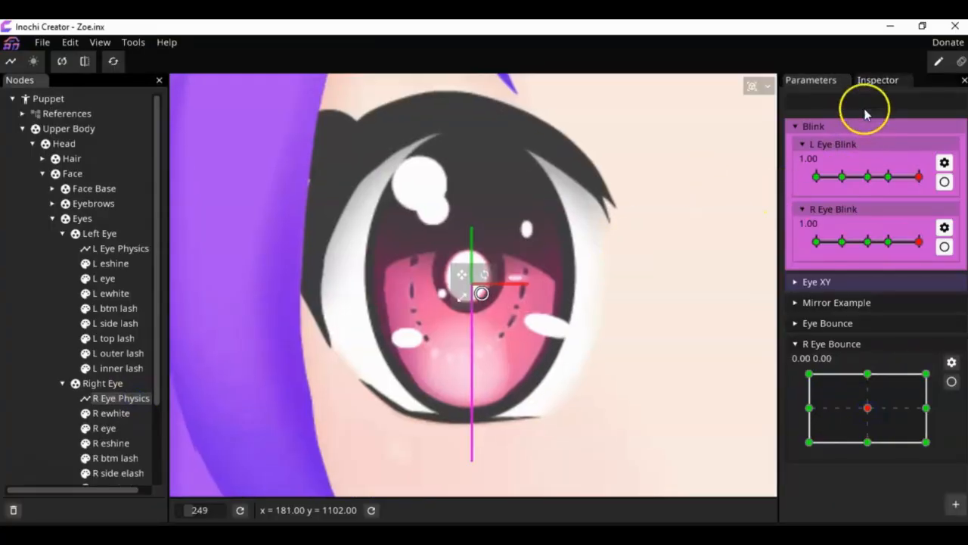
left_click(882, 80)
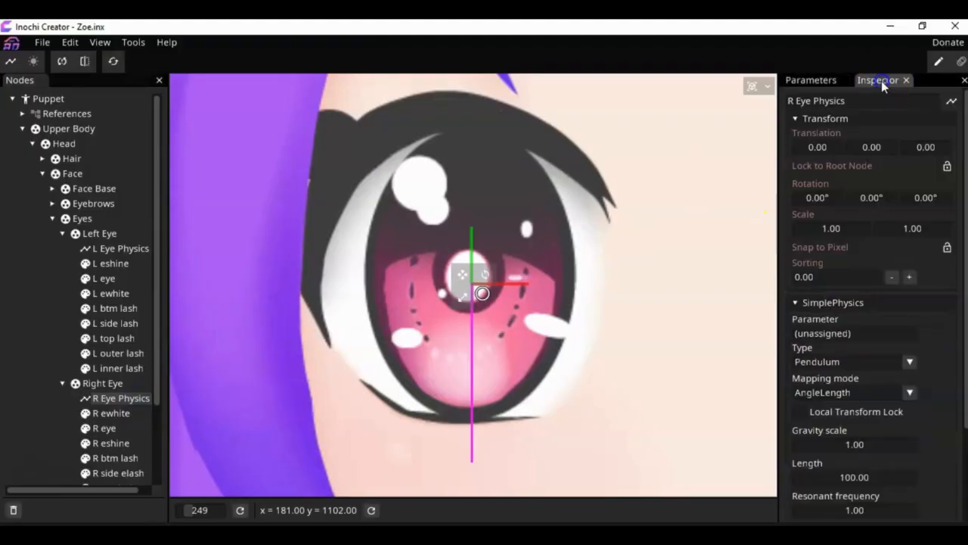
left_click(897, 361)
left_click(865, 391)
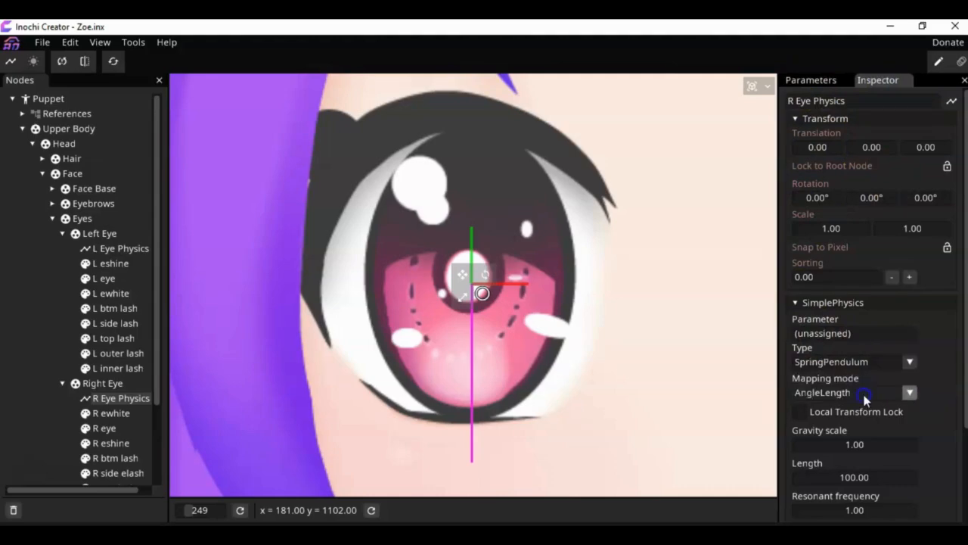
Set the R Eye Physics node's mapping mode to XY and assign R Eye Bounce as its driven parameter.
left_click(865, 393)
left_click(843, 422)
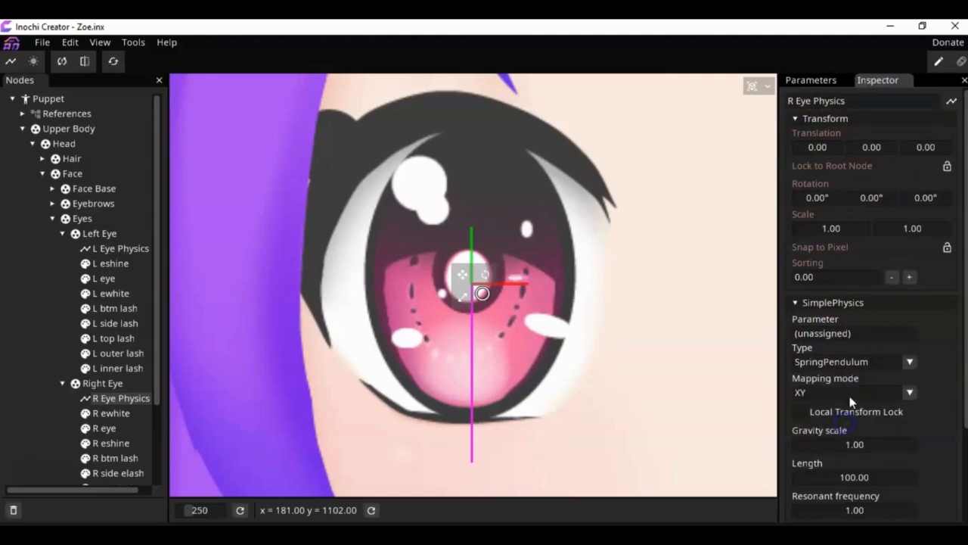
left_click(808, 87)
left_click_drag(847, 340, 870, 83)
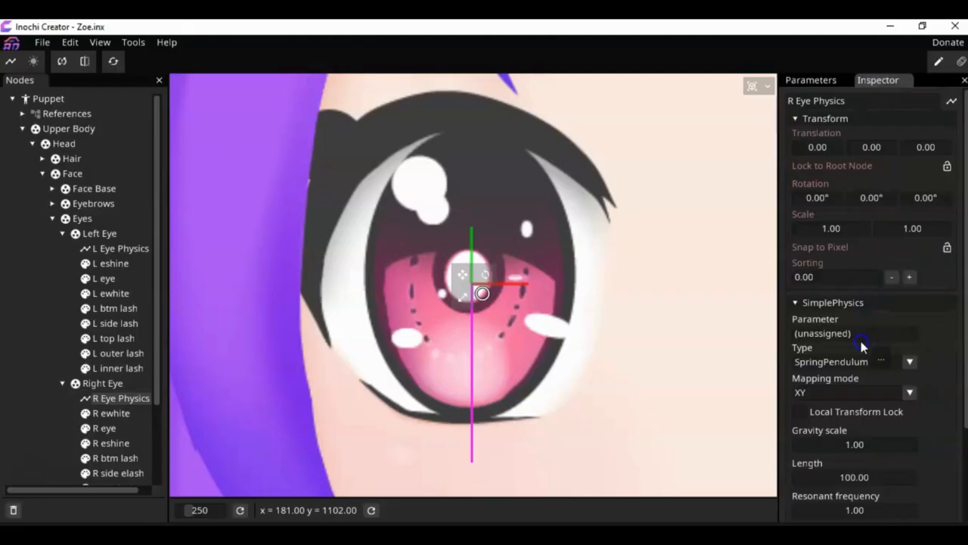
left_click_drag(862, 342, 860, 324)
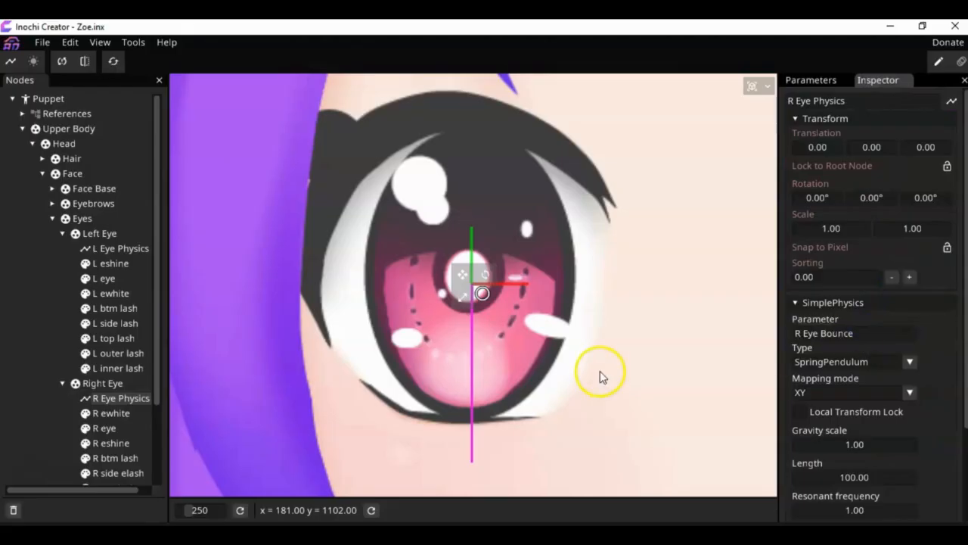
Scrub the R Eye Blink parameter through its range to test the right eye with the whole face in view.
scroll(605, 363, "down", 2)
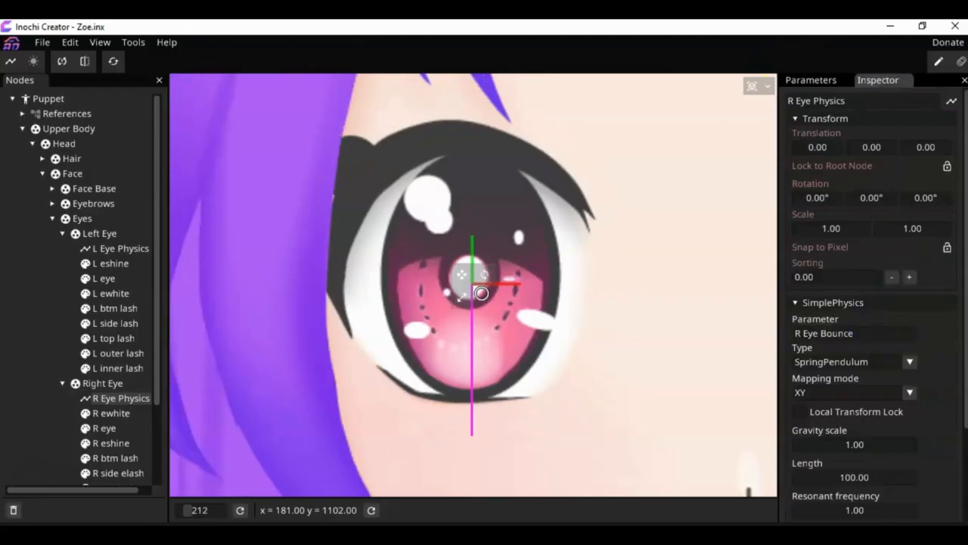
left_click(806, 85)
mouse_move(918, 241)
left_mouse_down()
mouse_move(875, 237)
mouse_move(790, 255)
mouse_move(937, 245)
left_mouse_up()
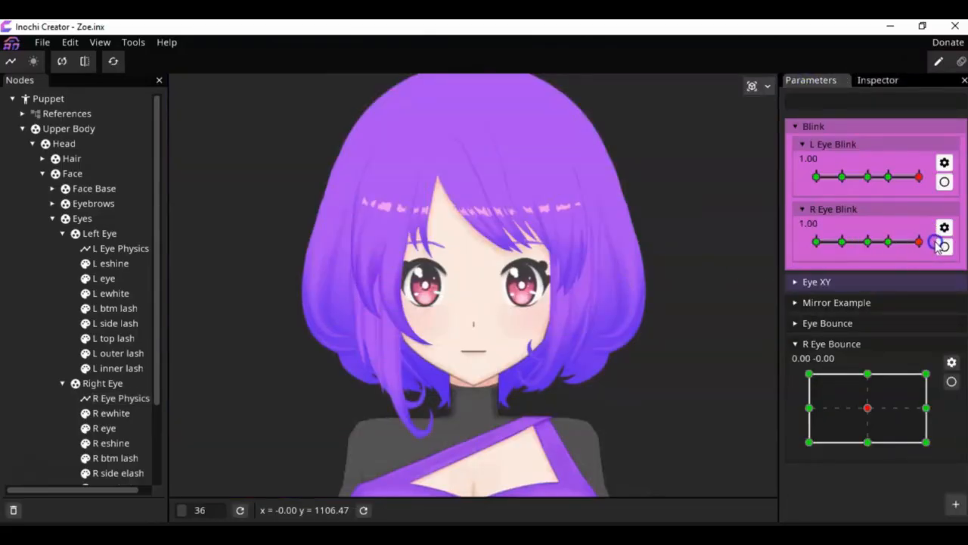
Arm R Eye Blink at 0.00 for editing and shift the R Eye Physics node downward with its vertical translation.
left_click(121, 398)
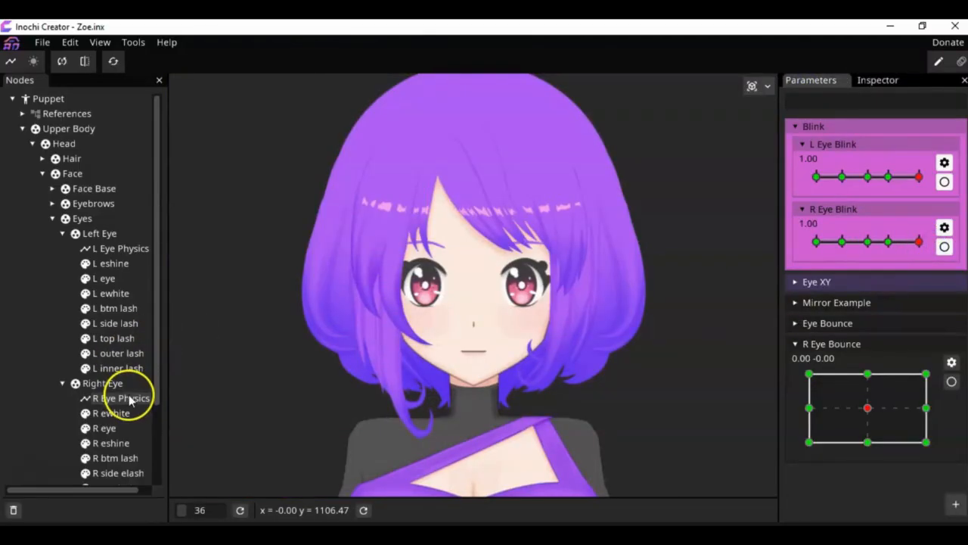
left_click(944, 246)
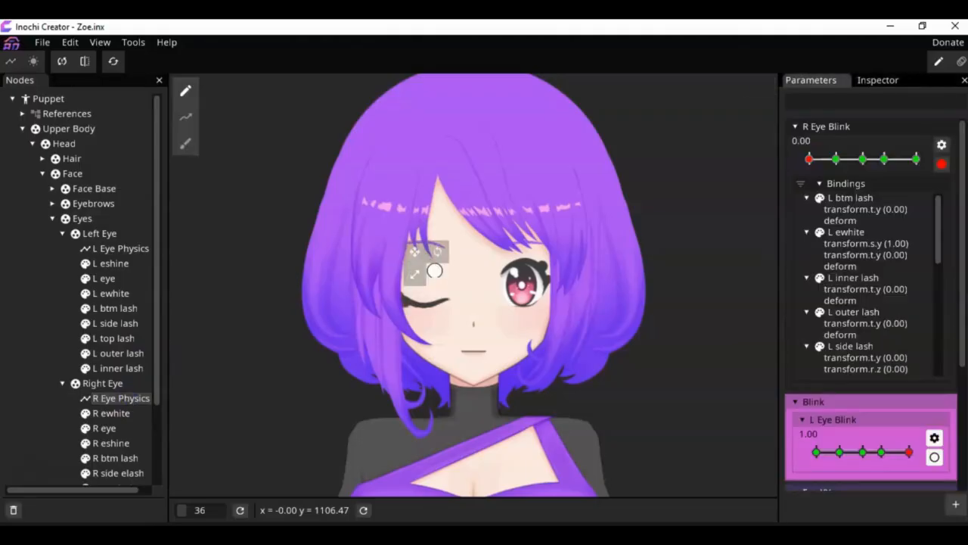
left_click(878, 80)
double_click(887, 144)
left_click_drag(858, 151, 889, 145)
left_click(816, 84)
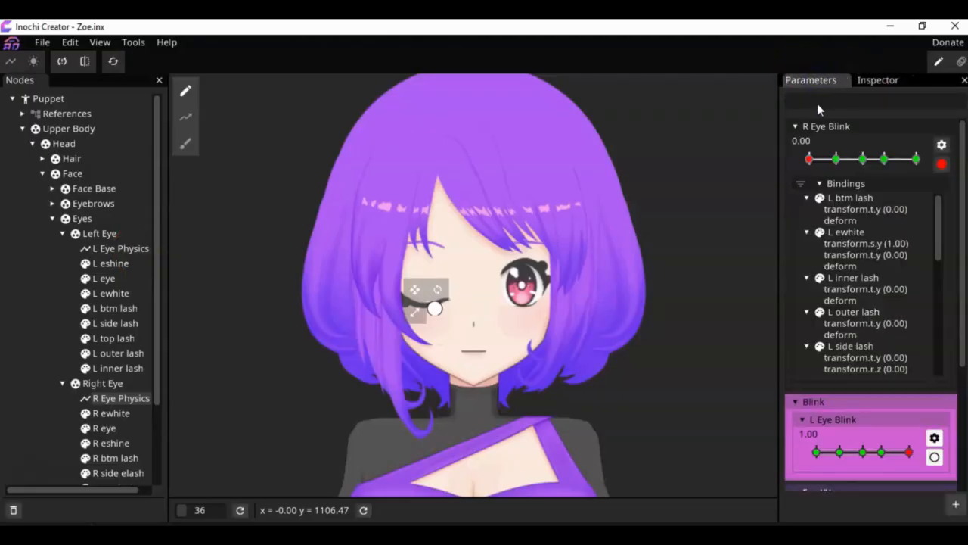
Key the R Eye Physics node's original position at R Eye Blink 1.00 and finish editing the parameter.
left_click_drag(810, 158, 916, 158)
right_click(916, 158)
left_click(919, 191)
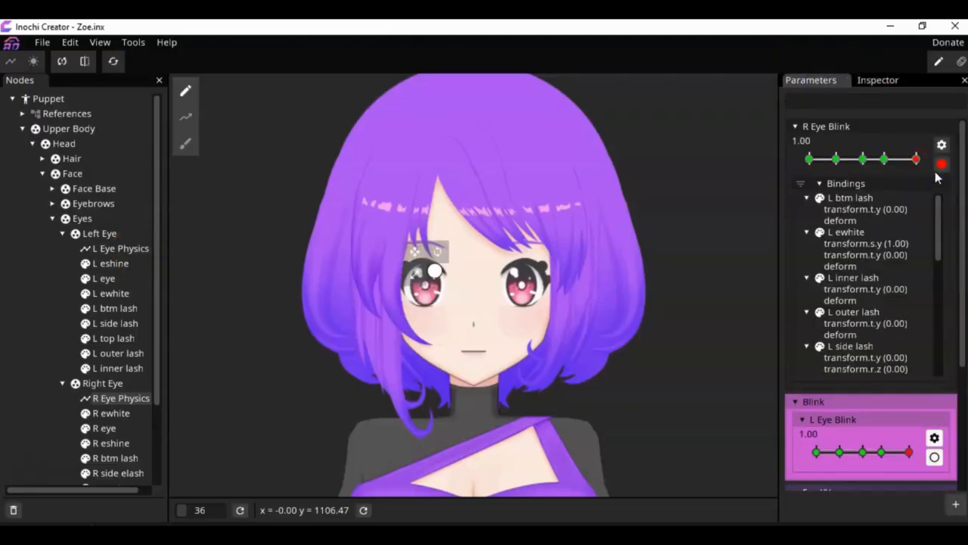
left_click(941, 165)
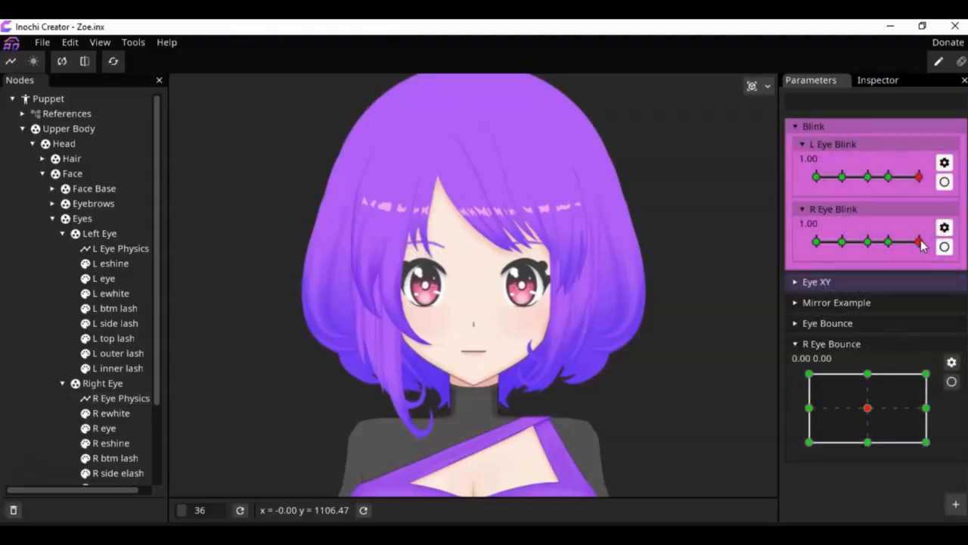
Scrub R Eye Blink and L Eye Blink through their ranges to test the bounce physics on both eyes.
left_click_drag(922, 244, 925, 266)
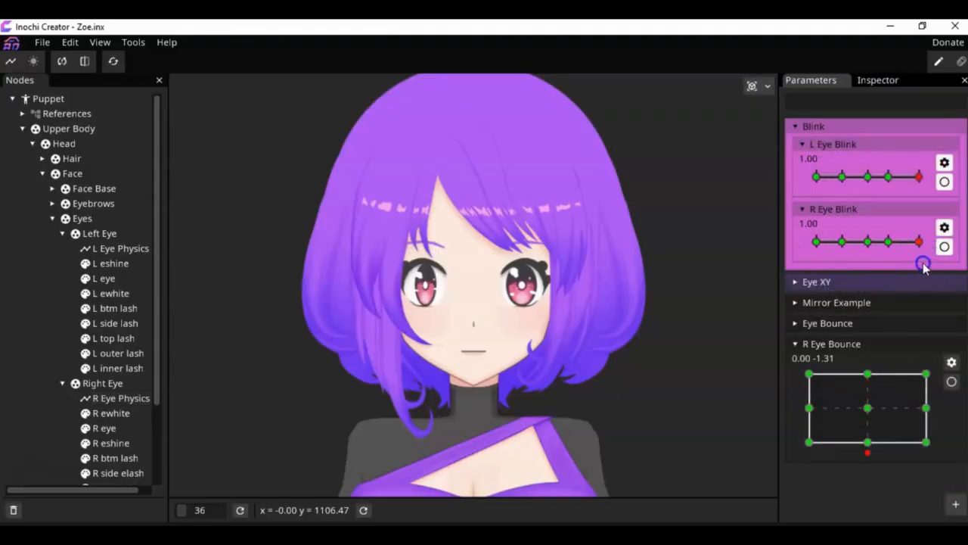
mouse_move(919, 176)
left_mouse_down()
mouse_move(820, 189)
mouse_move(938, 180)
left_mouse_up()
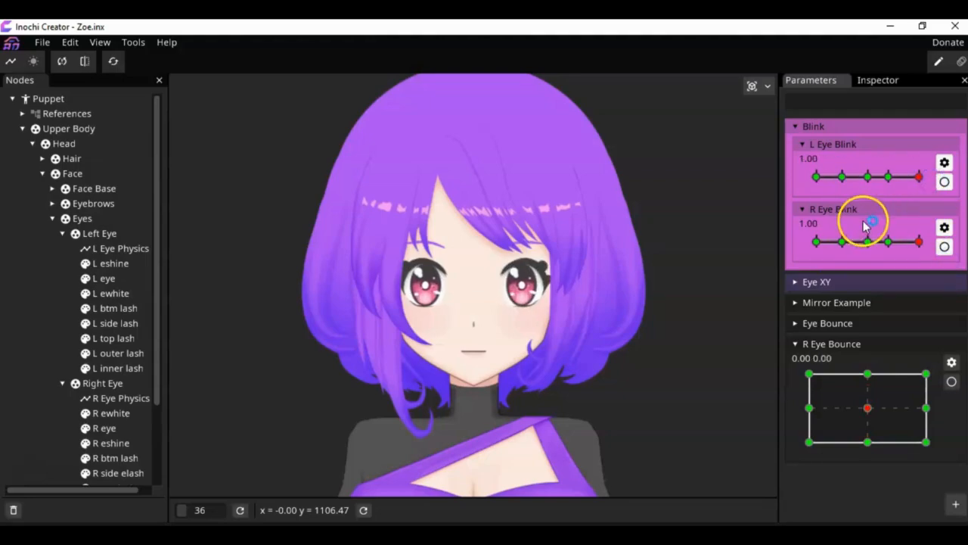